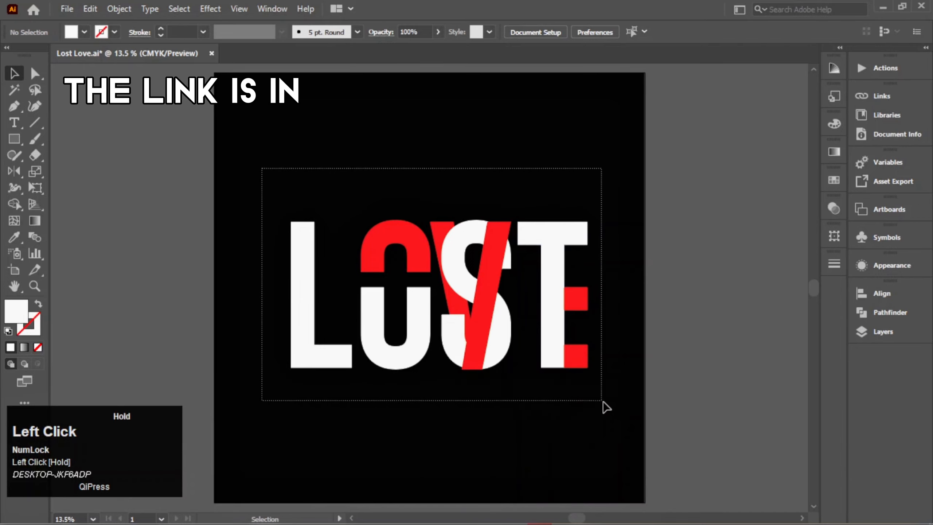
# Bring the LOST/LOVE lettering from Illustrator into the T-shirt design file Design.psb in Photoshop, then close that file with its changes saved.
pyautogui.moveTo(487, 297); pyautogui.dragTo(535, 518)
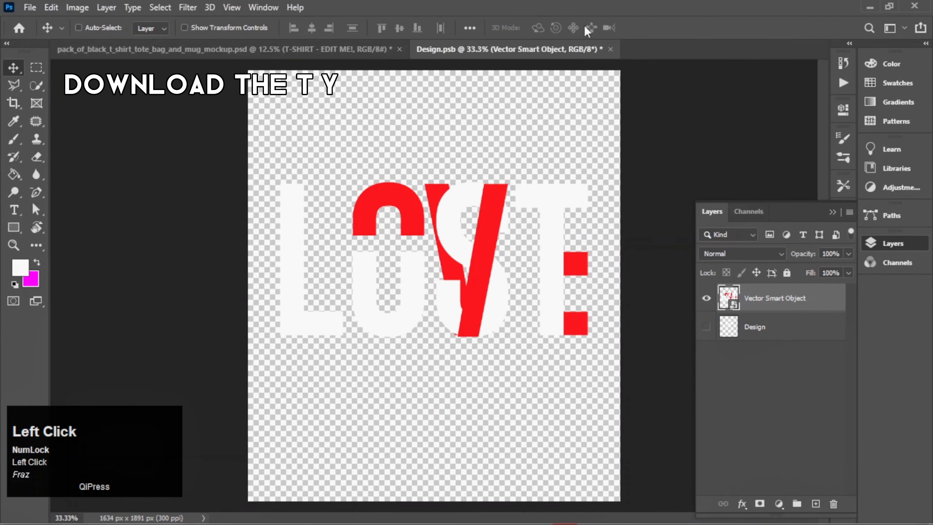
pyautogui.click(608, 48)
pyautogui.click(422, 208)
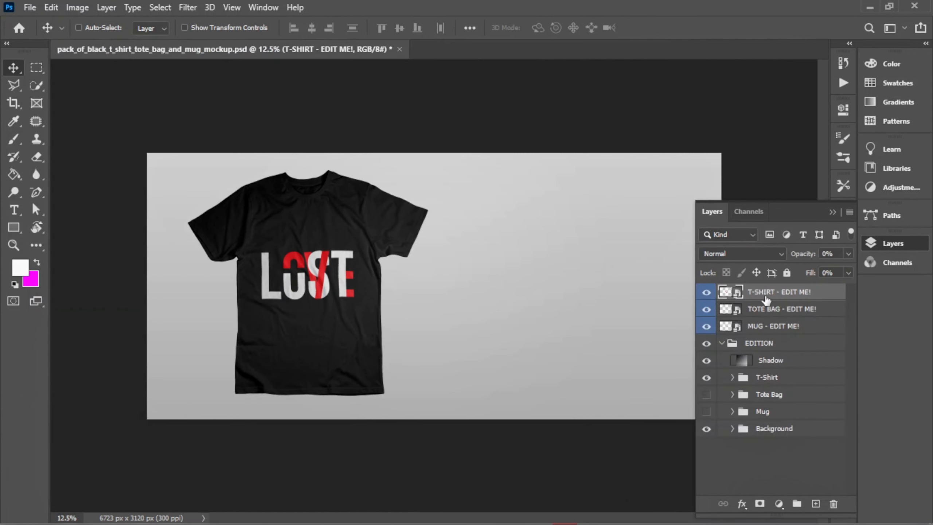
# Select the T-Shirt group inside the EDITION group and move the shirt to the right half of the mockup canvas.
pyautogui.click(721, 343)
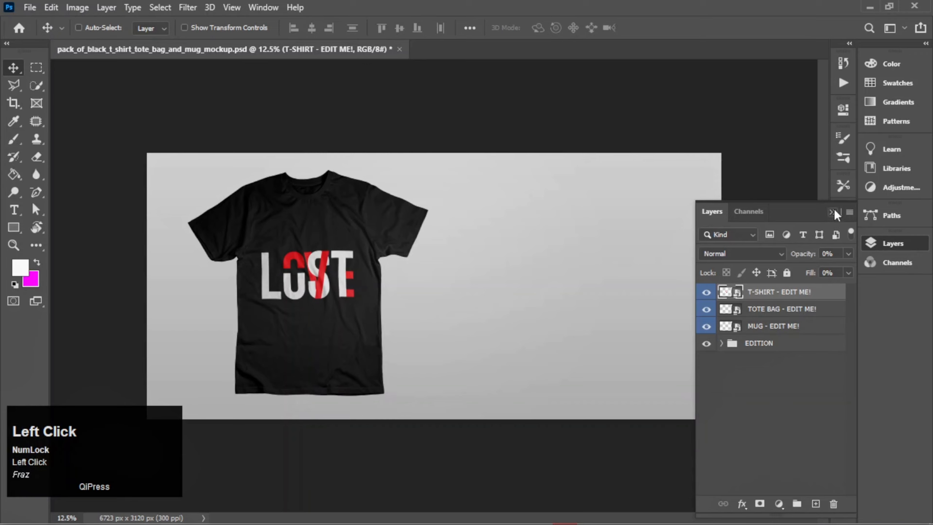
pyautogui.click(721, 343)
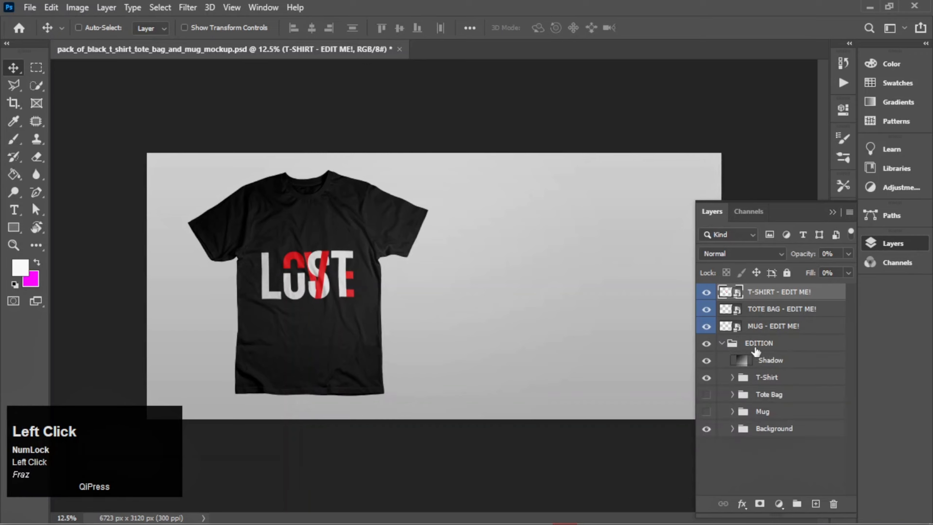
pyautogui.click(793, 377)
pyautogui.moveTo(389, 235); pyautogui.dragTo(597, 238)
# Create a new document 1280 pixels wide and 720 pixels high at 72 pixels per inch in CMYK Color.
pyautogui.hotkey('ctrl', 'n')
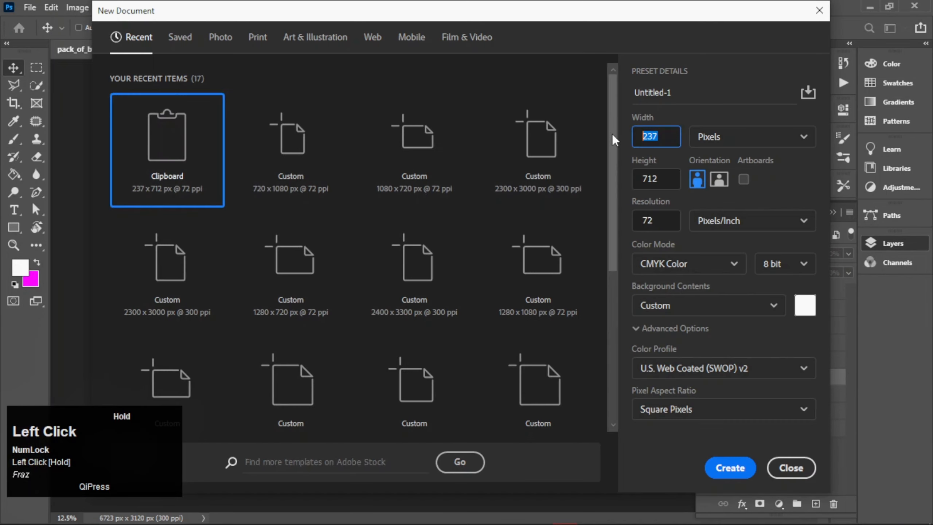
pyautogui.write('128')
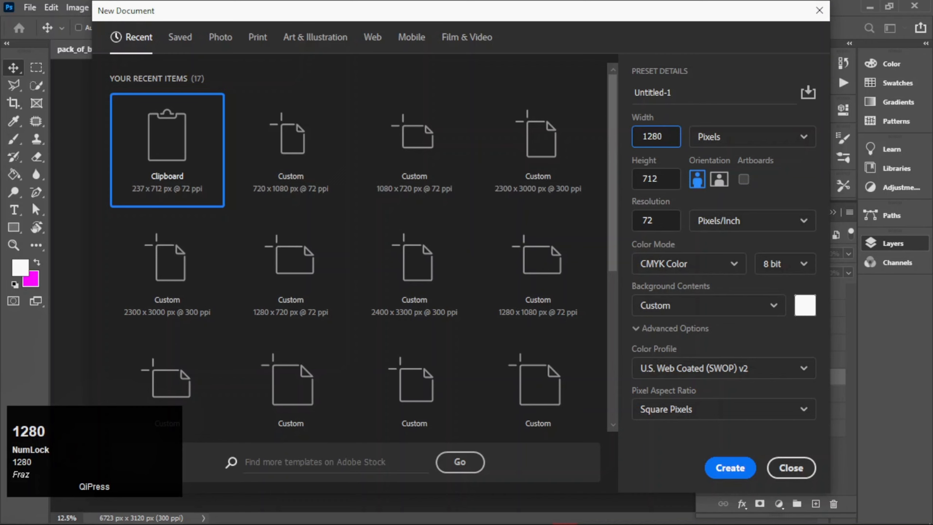
pyautogui.write('0')
pyautogui.click(633, 161)
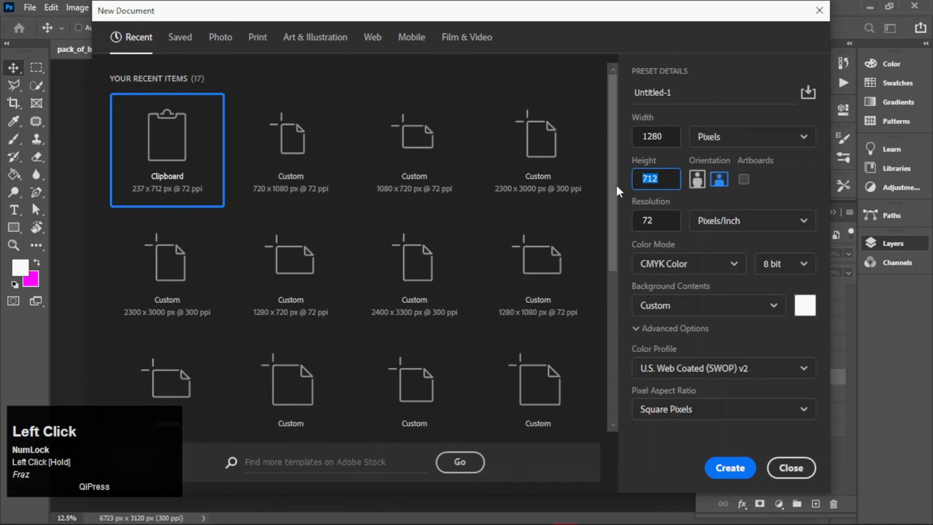
pyautogui.write('720')
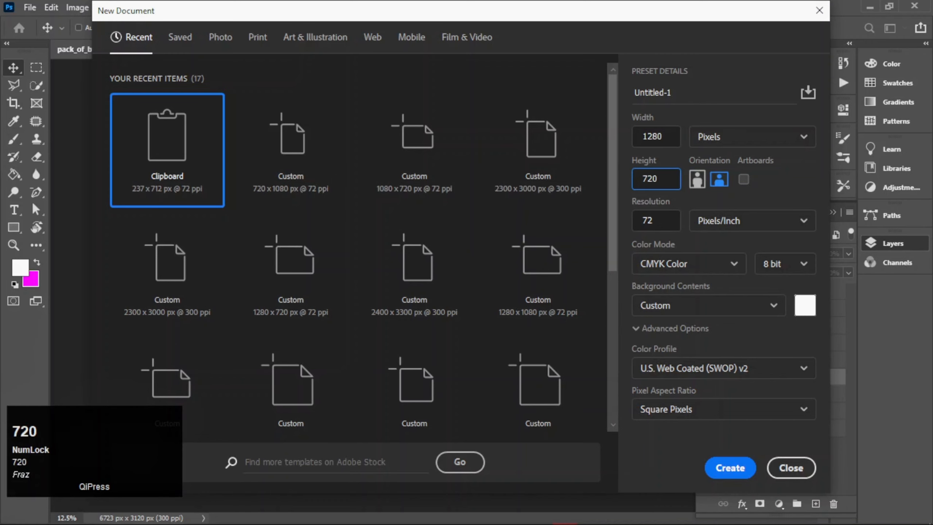
pyautogui.click(730, 467)
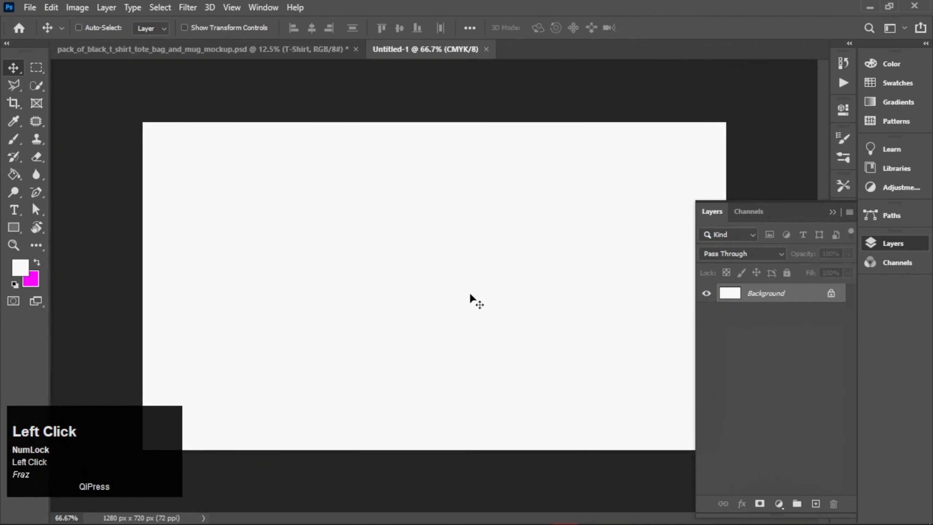
# Add a new layer and make it a Solid Color fill in black (000000) above the background.
pyautogui.click(815, 504)
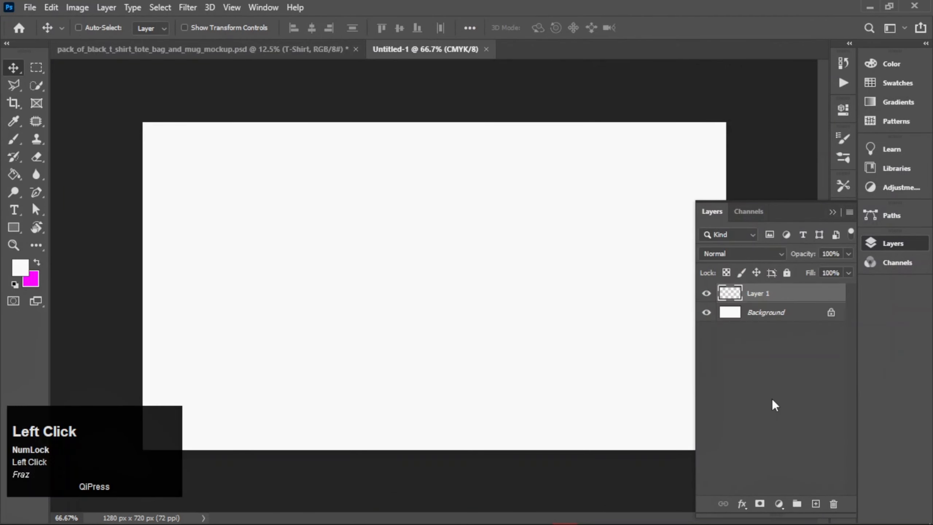
pyautogui.click(779, 503)
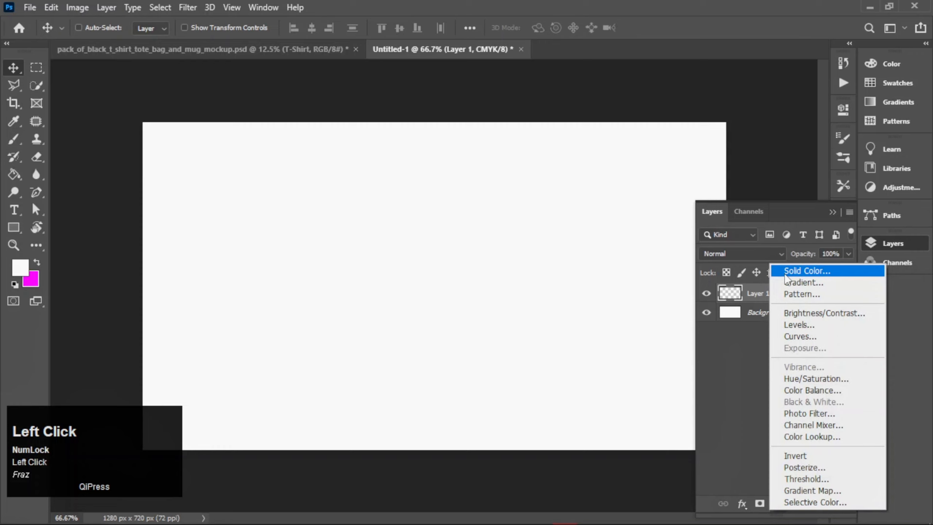
pyautogui.click(795, 268)
pyautogui.moveTo(615, 229)
pyautogui.mouseDown()
pyautogui.moveTo(610, 308)
pyautogui.moveTo(558, 335)
pyautogui.mouseUp()
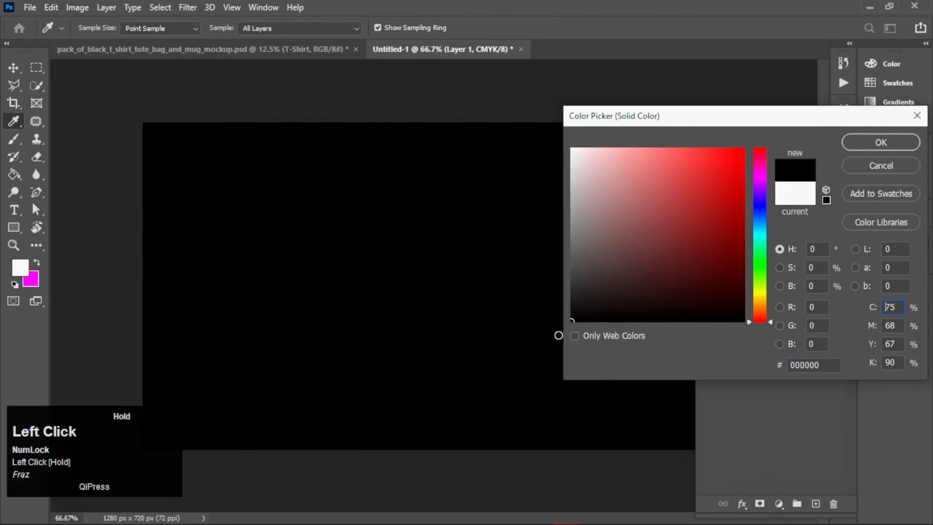
pyautogui.click(883, 138)
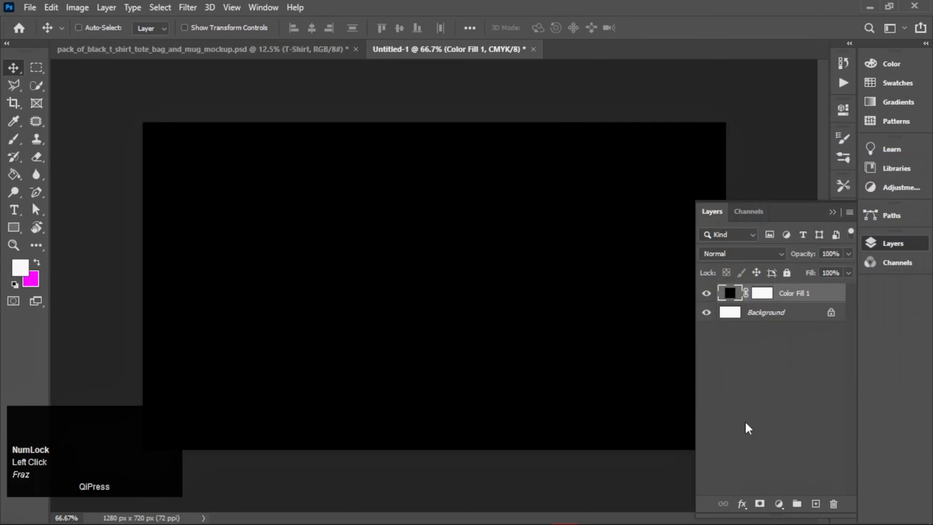
# Copy the T-Shirt group from the mockup file into the new document and scale it to 20.71% on the right side of the canvas.
pyautogui.click(334, 56)
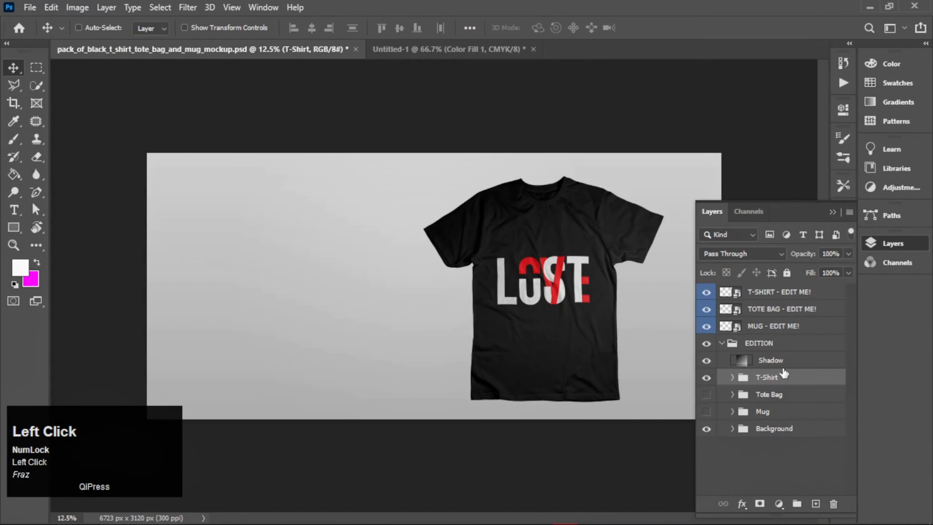
pyautogui.moveTo(785, 376); pyautogui.dragTo(587, 278)
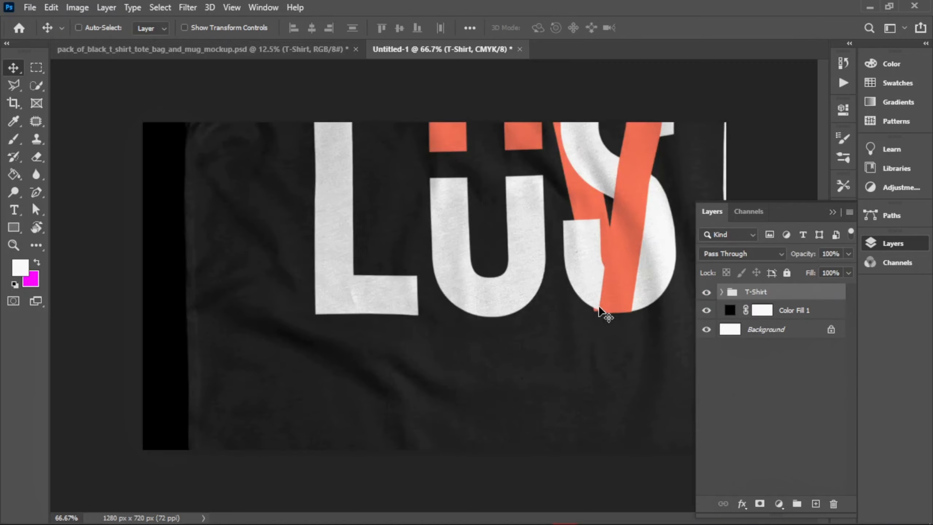
pyautogui.hotkey('ctrl', 't')
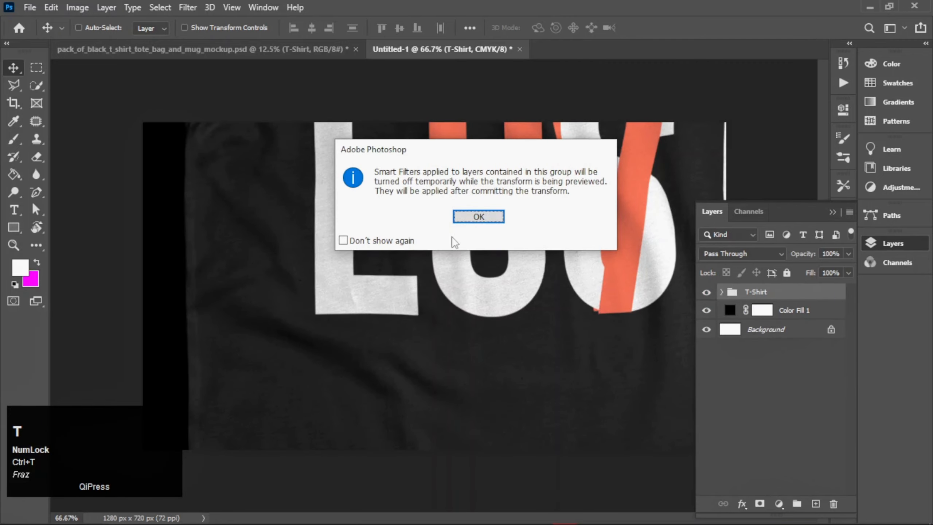
pyautogui.click(468, 217)
pyautogui.scroll(-4, 481, 247)
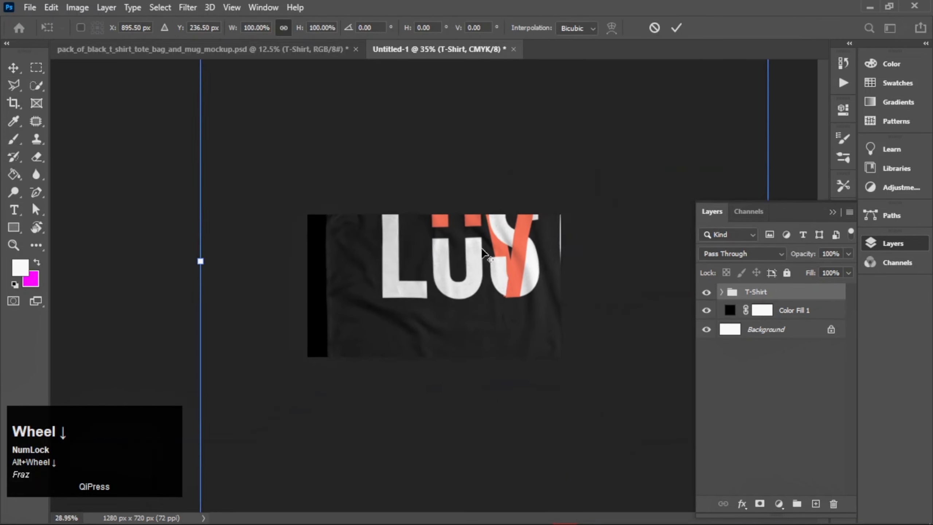
pyautogui.scroll(-1, 481, 248)
pyautogui.moveTo(622, 130); pyautogui.dragTo(474, 290)
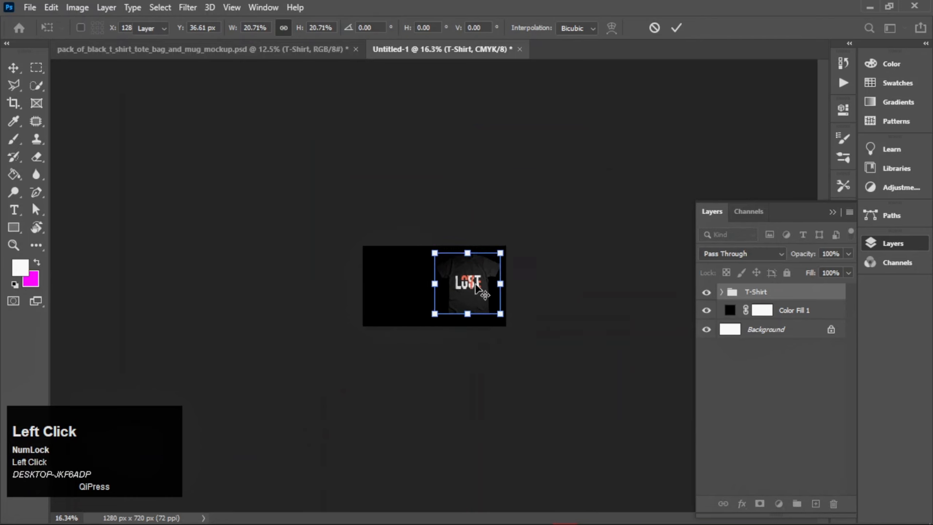
pyautogui.click(554, 261)
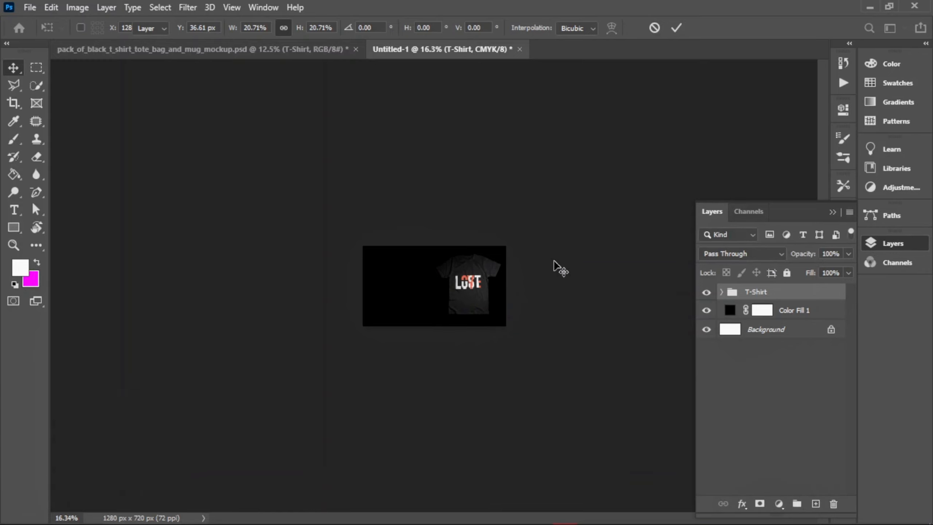
pyautogui.hotkey('ctrl', '0')
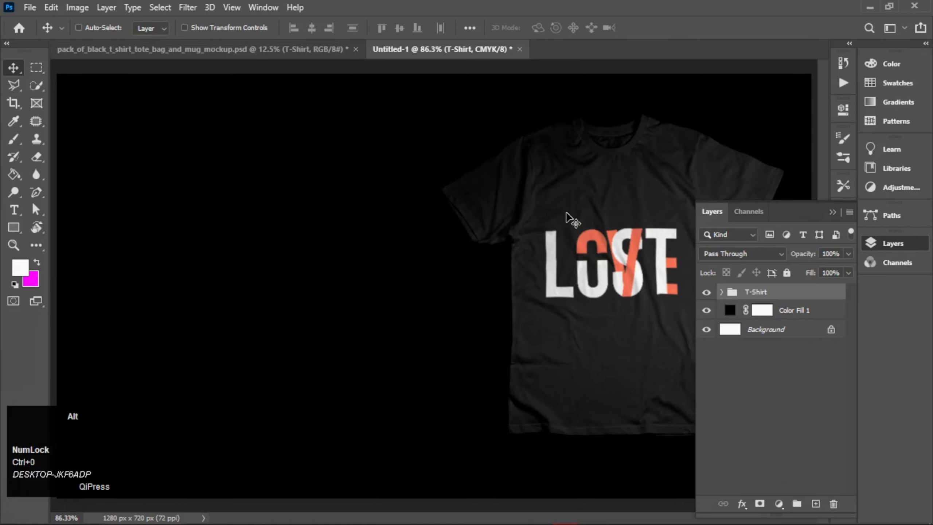
# Enlarge the T-Shirt group to 115.22% and reposition it within the right half of the black canvas.
pyautogui.keyDown('alt'); pyautogui.scroll(-2, 567, 219); pyautogui.keyUp('alt')
pyautogui.hotkey('ctrl', 't')
pyautogui.click(478, 217)
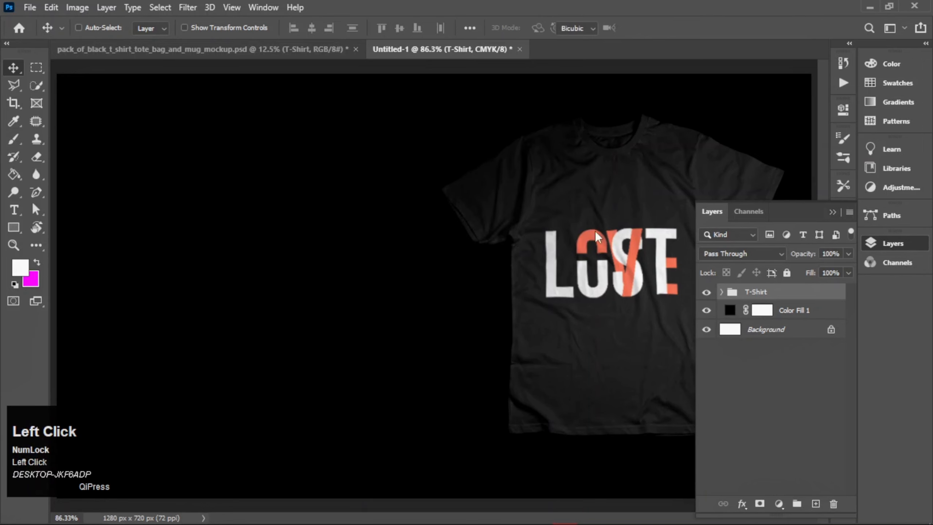
pyautogui.click(832, 211)
pyautogui.keyDown('alt'); pyautogui.scroll(-1, 636, 233); pyautogui.keyUp('alt')
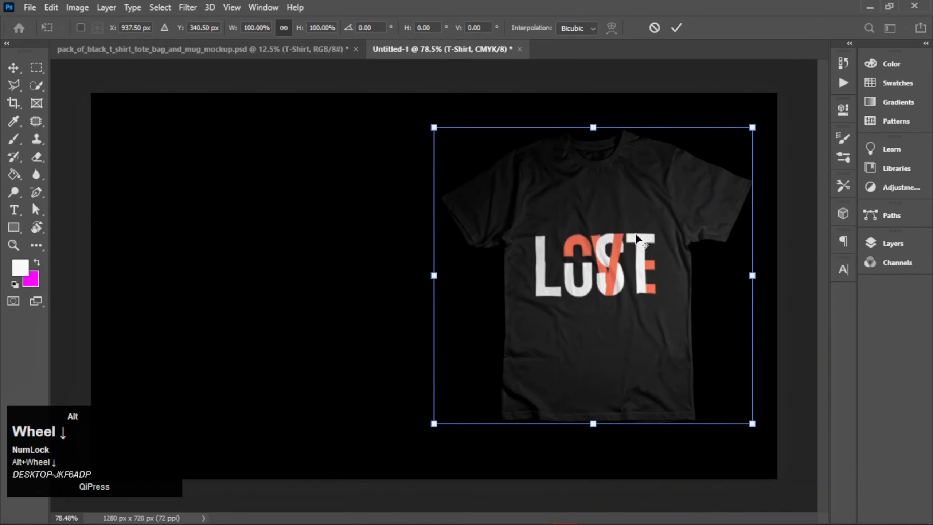
pyautogui.moveTo(724, 141); pyautogui.dragTo(734, 127)
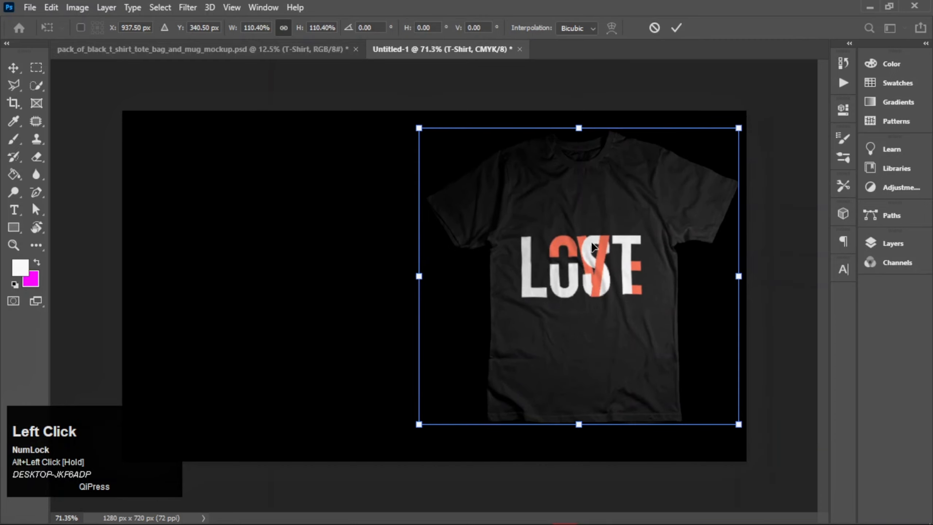
pyautogui.moveTo(594, 249); pyautogui.dragTo(594, 274)
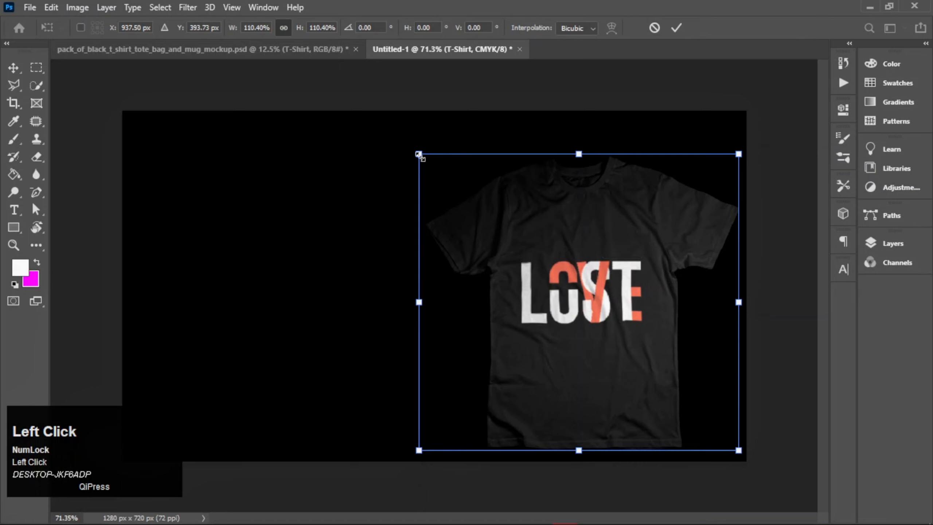
pyautogui.moveTo(418, 155); pyautogui.dragTo(412, 146)
pyautogui.moveTo(611, 279); pyautogui.dragTo(599, 265)
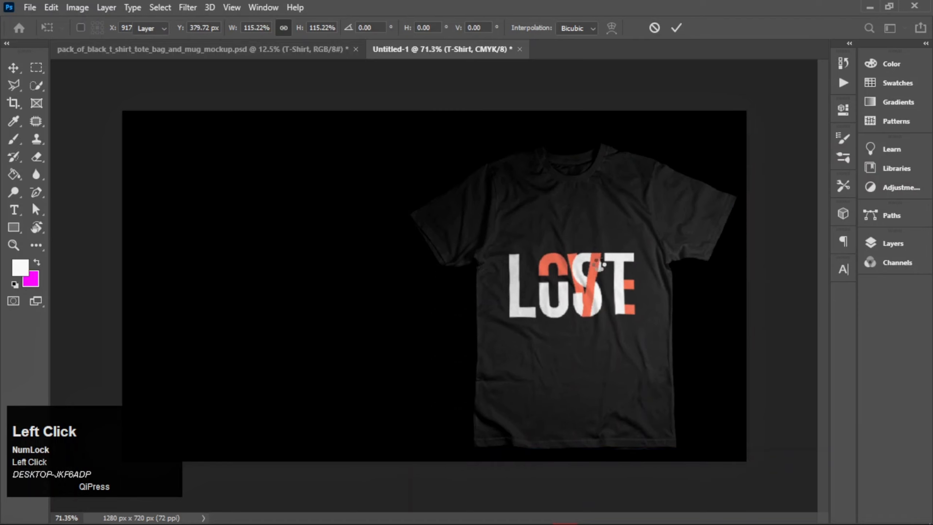
# Add a Brightness/Contrast adjustment layer above the T-Shirt group and set its contrast to -34.
pyautogui.click(902, 246)
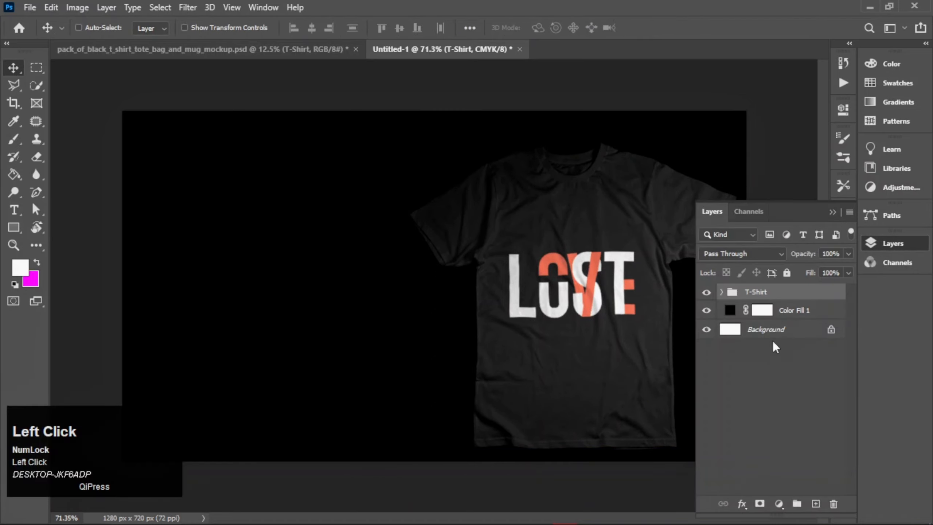
pyautogui.click(781, 502)
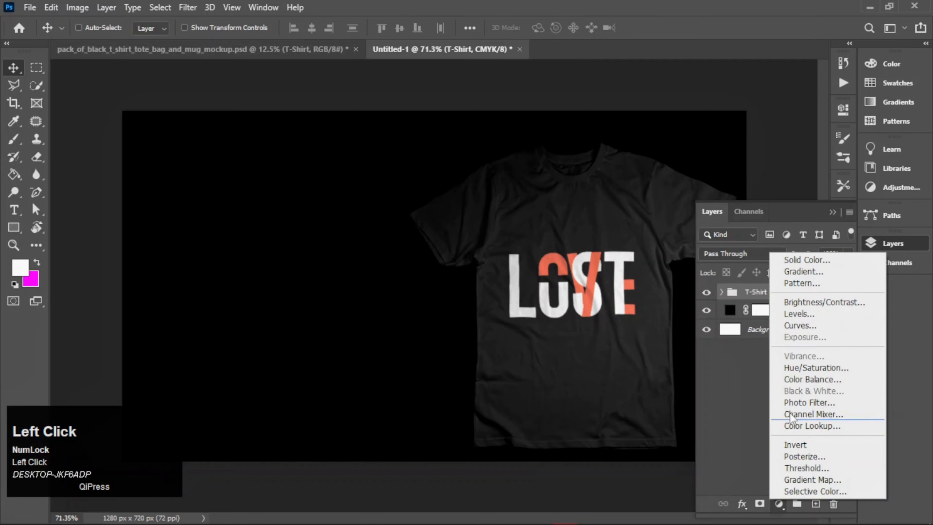
pyautogui.click(810, 302)
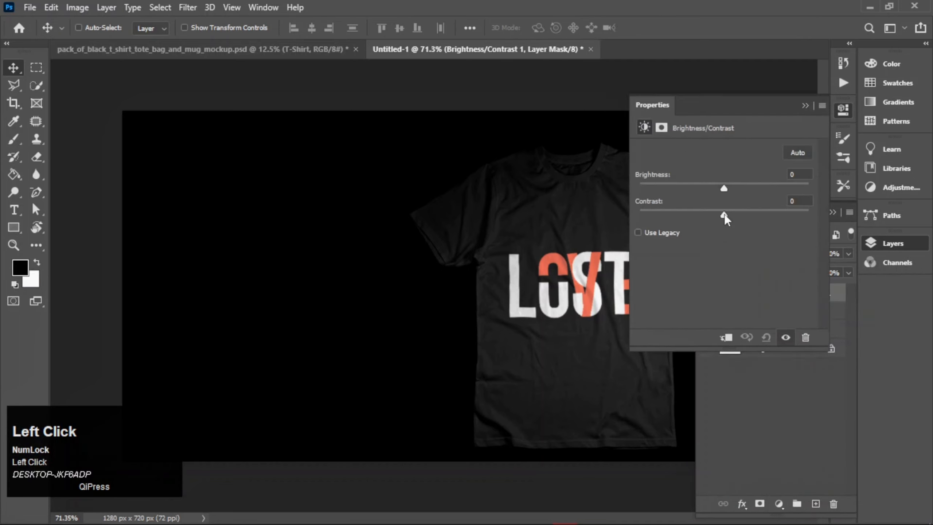
pyautogui.moveTo(725, 215); pyautogui.dragTo(690, 223)
pyautogui.moveTo(667, 222); pyautogui.dragTo(666, 221)
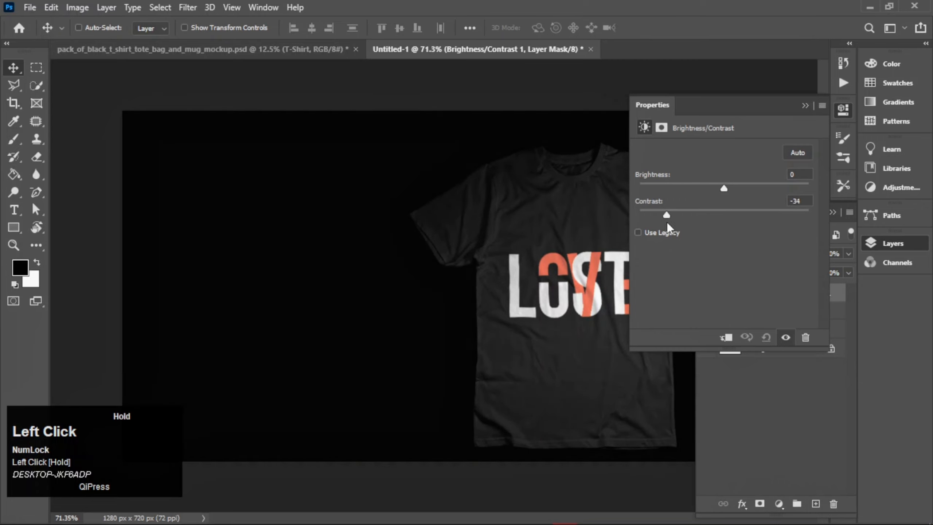
# Raise the adjustment's brightness to somewhat above 35 and clip the adjustment layer to the T-Shirt group.
pyautogui.moveTo(726, 190); pyautogui.dragTo(737, 188)
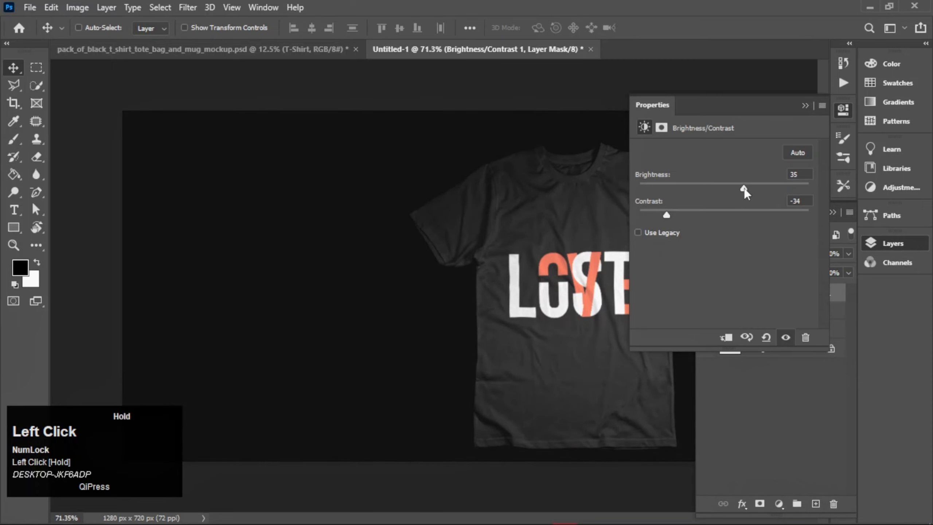
pyautogui.moveTo(746, 187); pyautogui.dragTo(752, 188)
pyautogui.click(805, 105)
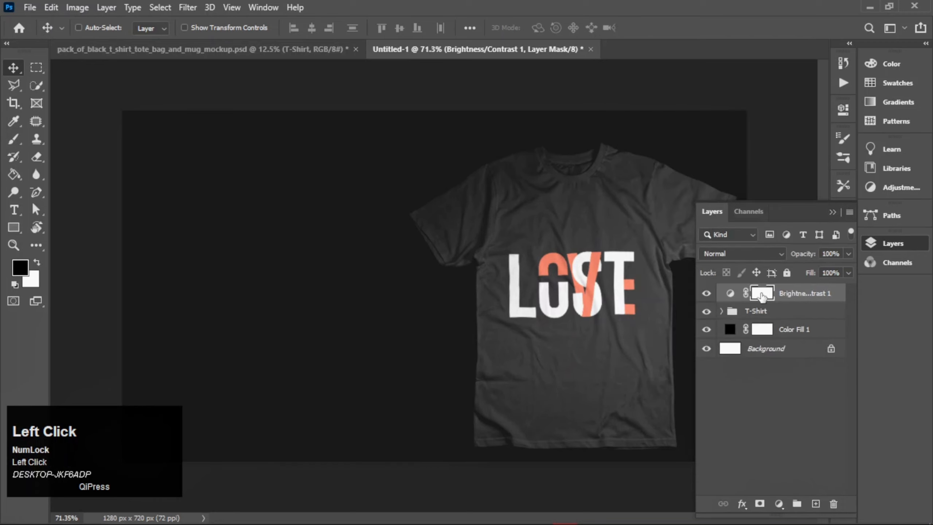
pyautogui.keyDown('alt'); pyautogui.click(747, 296); pyautogui.keyUp('alt')
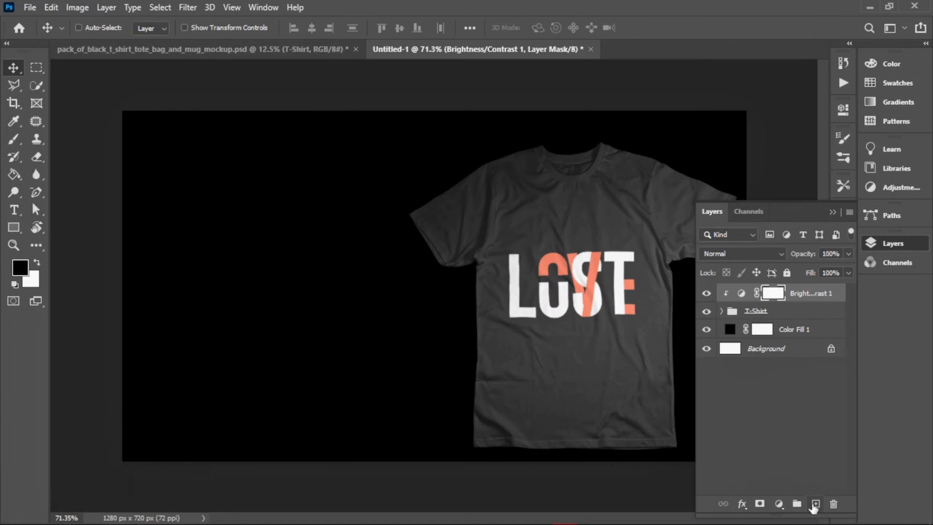
# Add a Hue/Saturation adjustment layer above the Brightness/Contrast layer and set its saturation to +56.
pyautogui.click(779, 504)
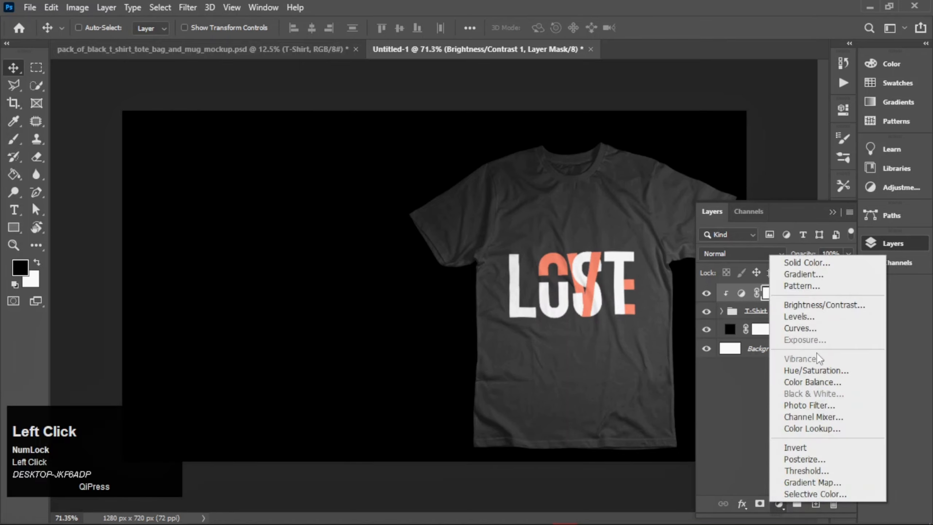
pyautogui.click(809, 369)
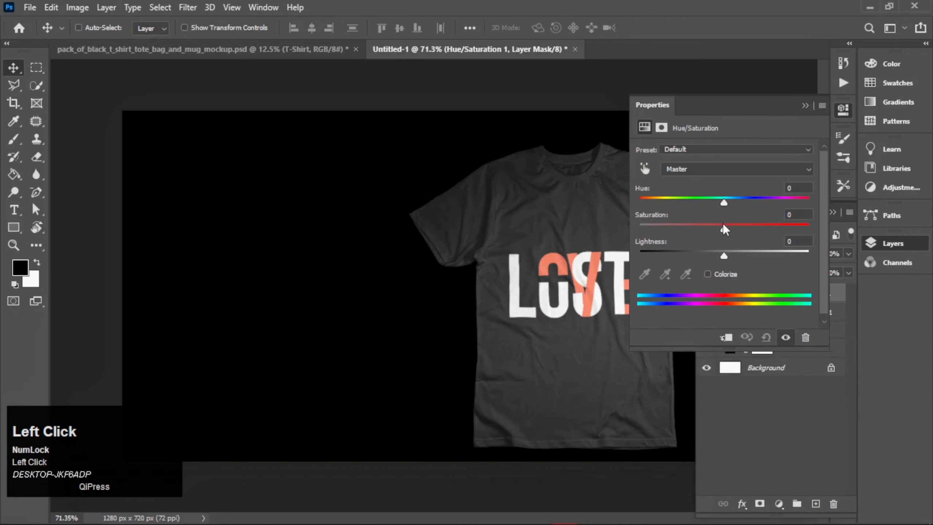
pyautogui.moveTo(728, 230); pyautogui.dragTo(761, 230)
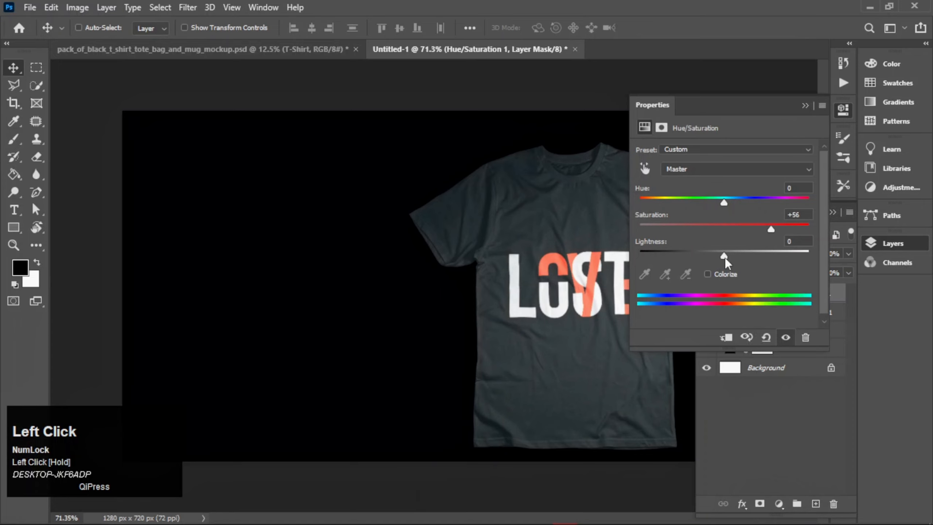
# Raise the Hue/Saturation adjustment's lightness slightly and clip the adjustment layer to the T-Shirt group.
pyautogui.moveTo(724, 256); pyautogui.dragTo(731, 256)
pyautogui.click(805, 106)
pyautogui.press('alt')
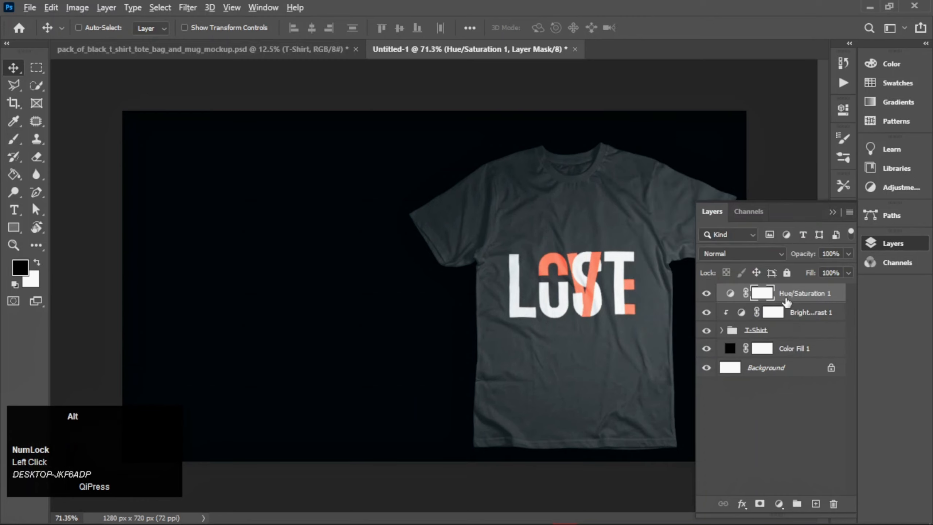
pyautogui.keyDown('alt'); pyautogui.click(750, 298); pyautogui.keyUp('alt')
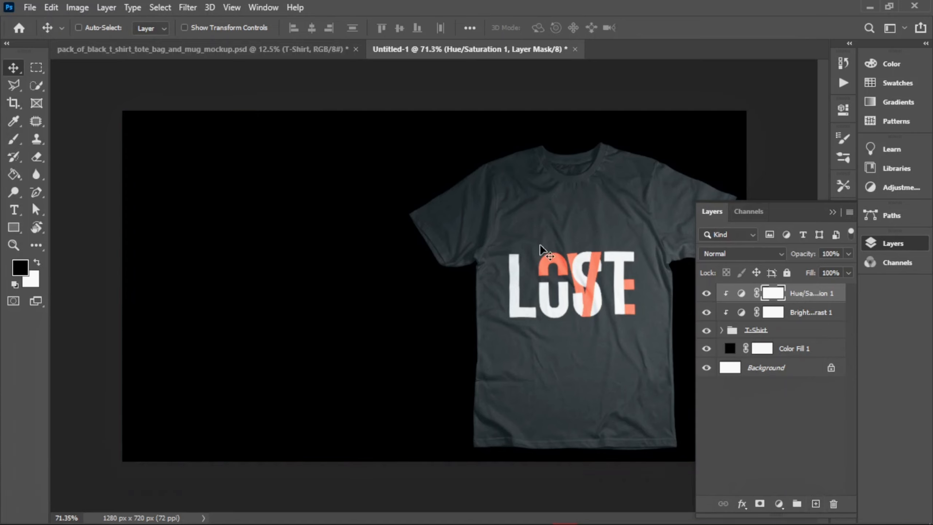
pyautogui.click(796, 416)
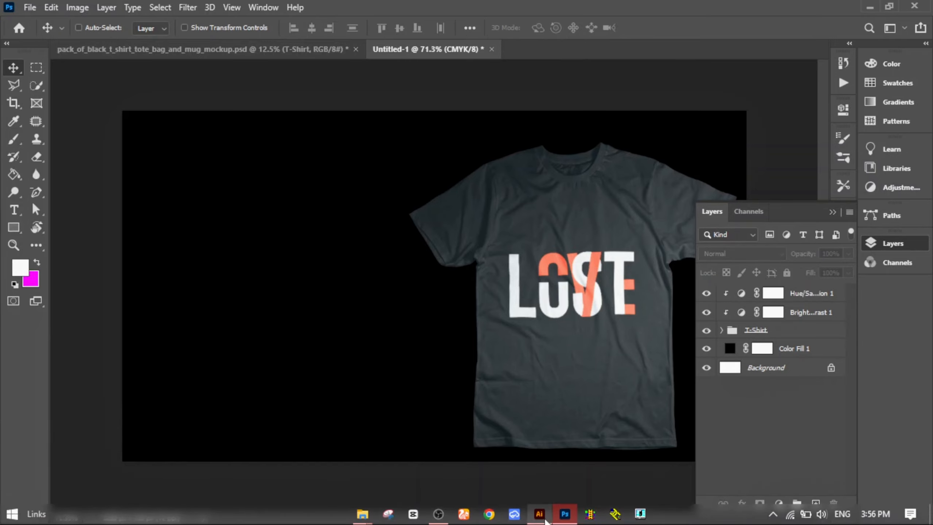
# Copy the selected LOST/LOVE artwork in Illustrator and paste it into the Photoshop composition as a Smart Object above a new empty layer.
pyautogui.click(540, 518)
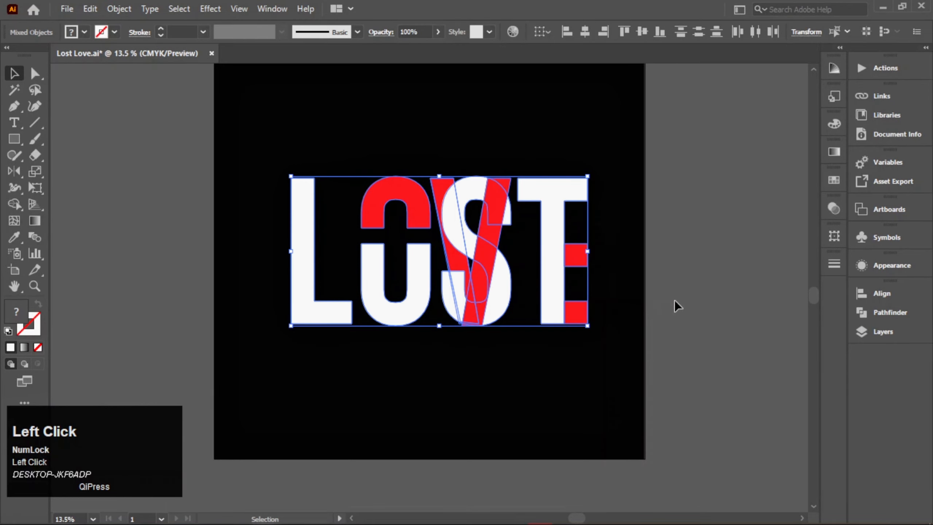
pyautogui.hotkey('ctrl', 'c')
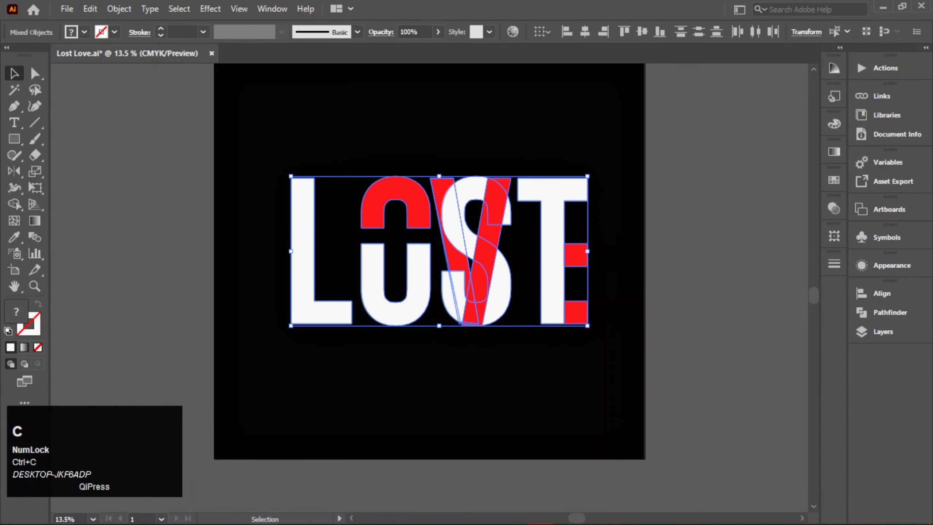
pyautogui.click(564, 518)
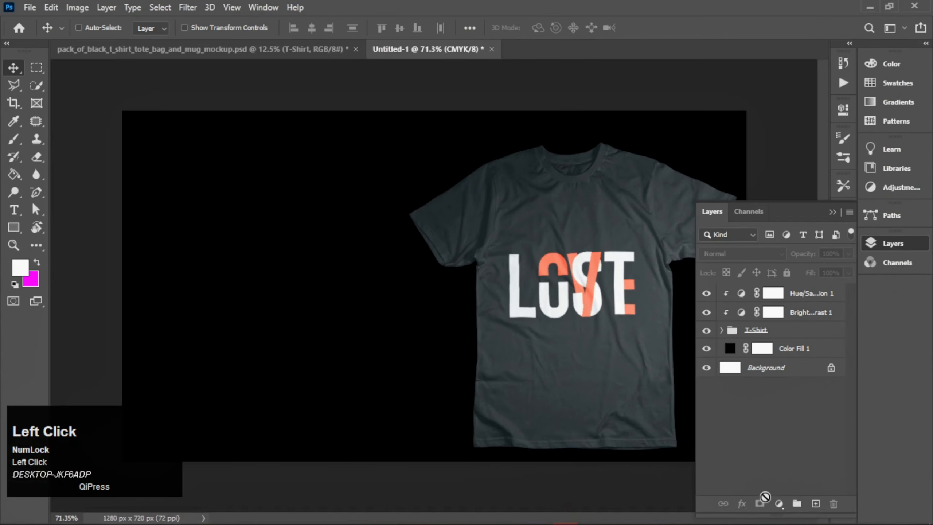
pyautogui.click(815, 504)
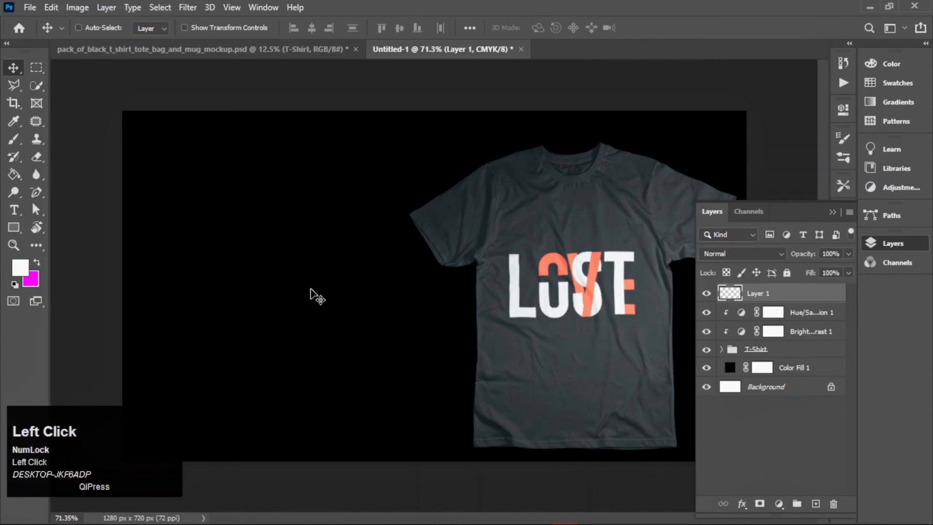
pyautogui.hotkey('ctrl', 'v')
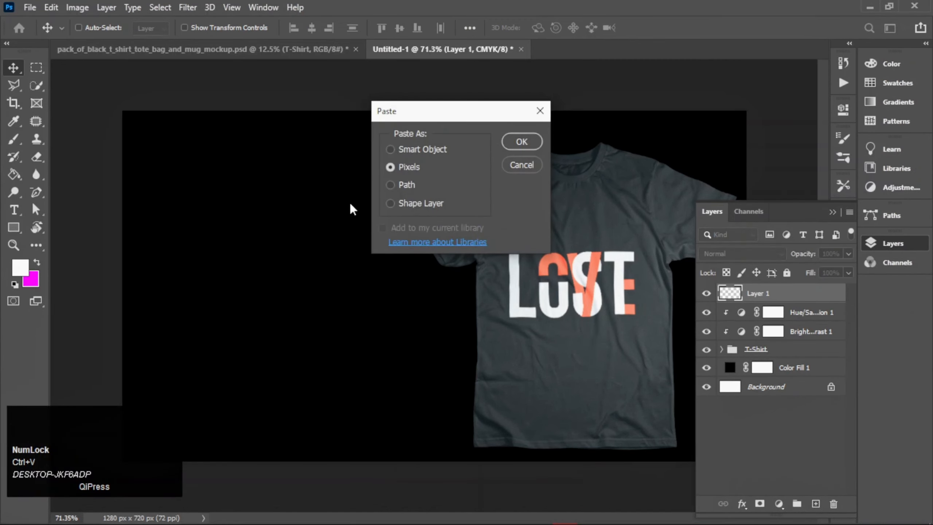
pyautogui.click(401, 150)
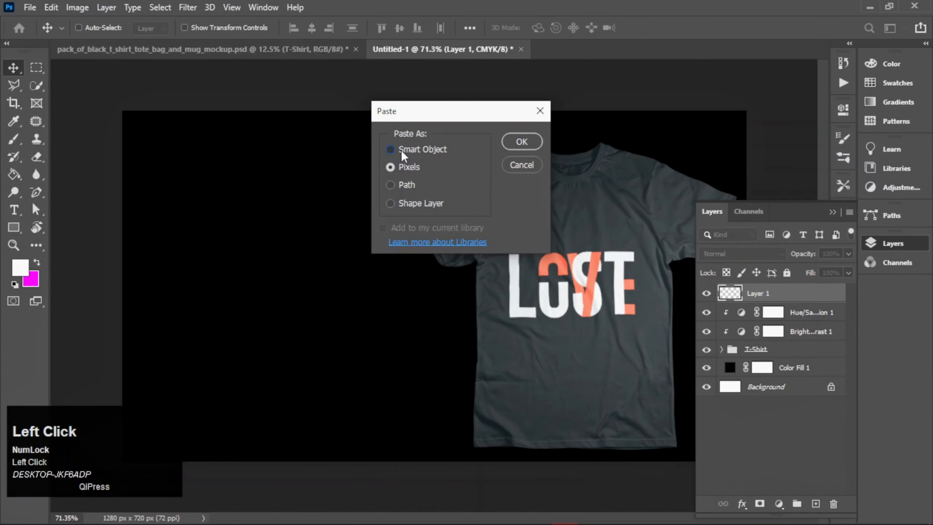
pyautogui.click(528, 142)
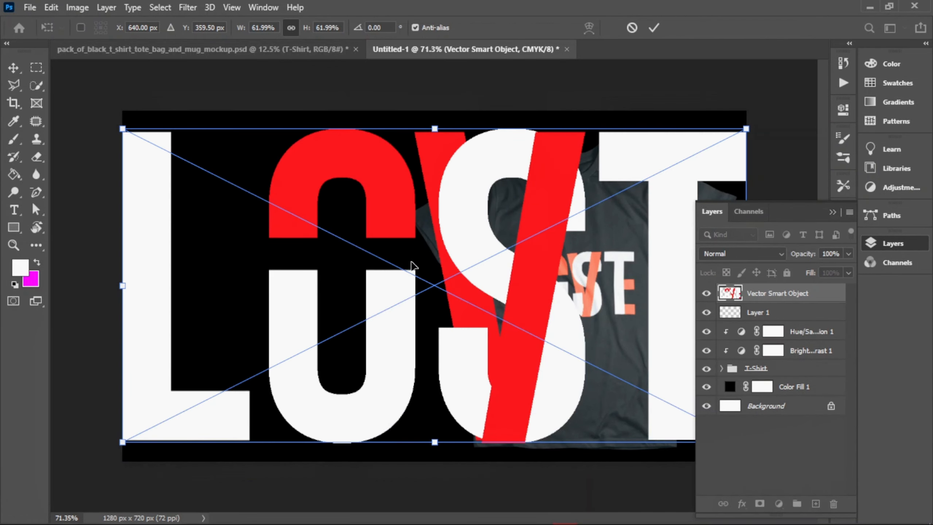
# Scale the pasted artwork down to about 24% and place it in the canvas's upper-left area, centered near X 290, Y 219 px.
pyautogui.click(746, 127)
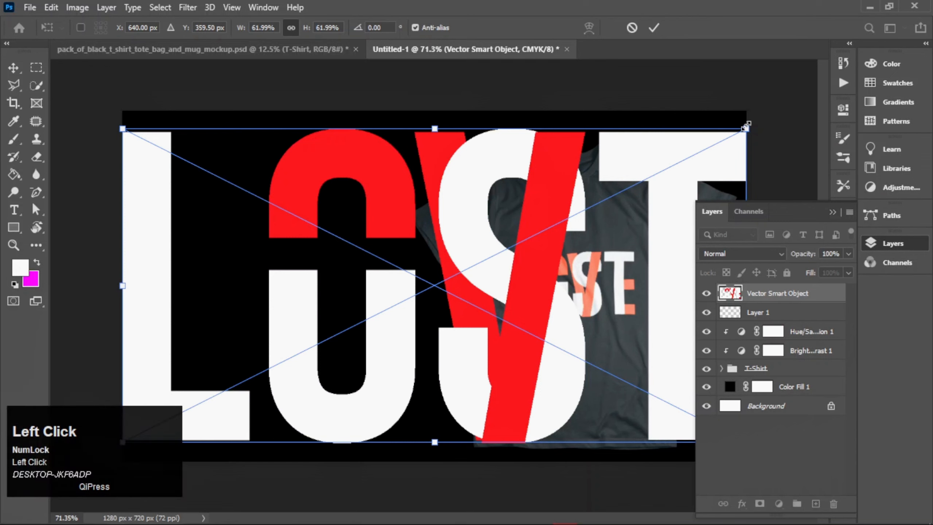
pyautogui.moveTo(746, 127); pyautogui.dragTo(557, 228)
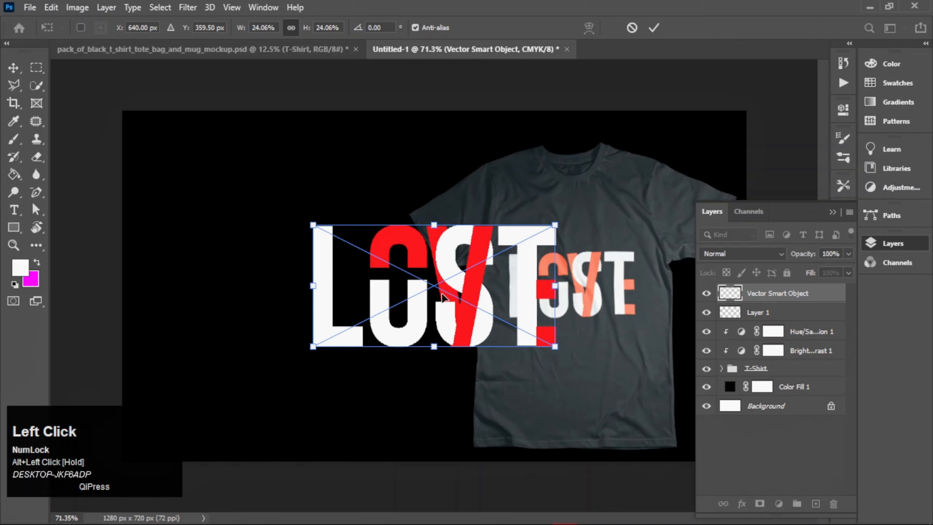
pyautogui.moveTo(436, 287); pyautogui.dragTo(266, 219)
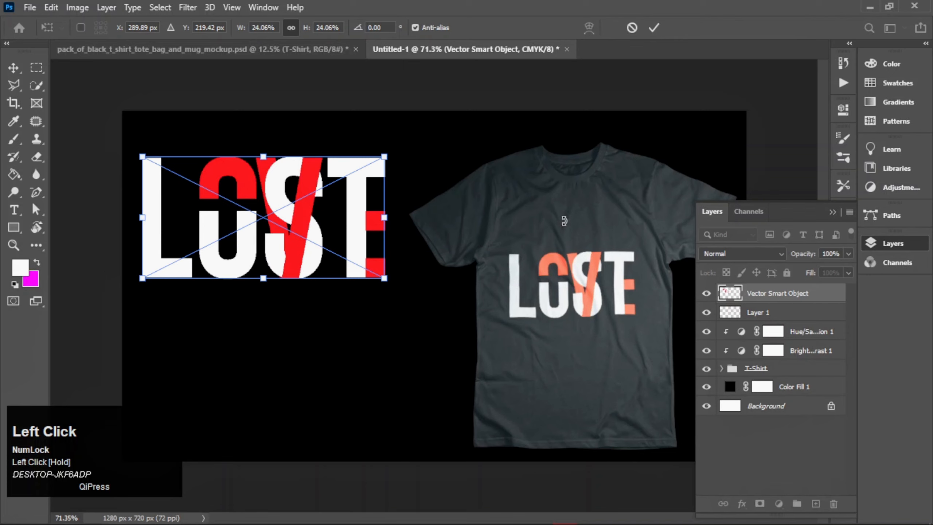
# Shift the T-Shirt group slightly up and to the right, and nudge the LOST/LOVE artwork slightly upward.
pyautogui.click(807, 366)
pyautogui.moveTo(623, 325); pyautogui.dragTo(628, 317)
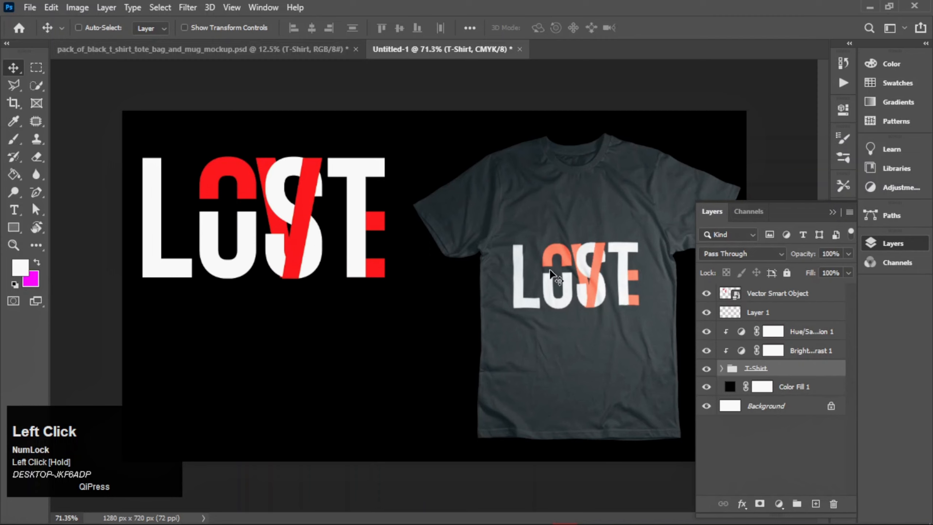
pyautogui.click(809, 298)
pyautogui.moveTo(296, 225)
pyautogui.mouseDown()
pyautogui.moveTo(294, 241)
pyautogui.moveTo(296, 224)
pyautogui.mouseUp()
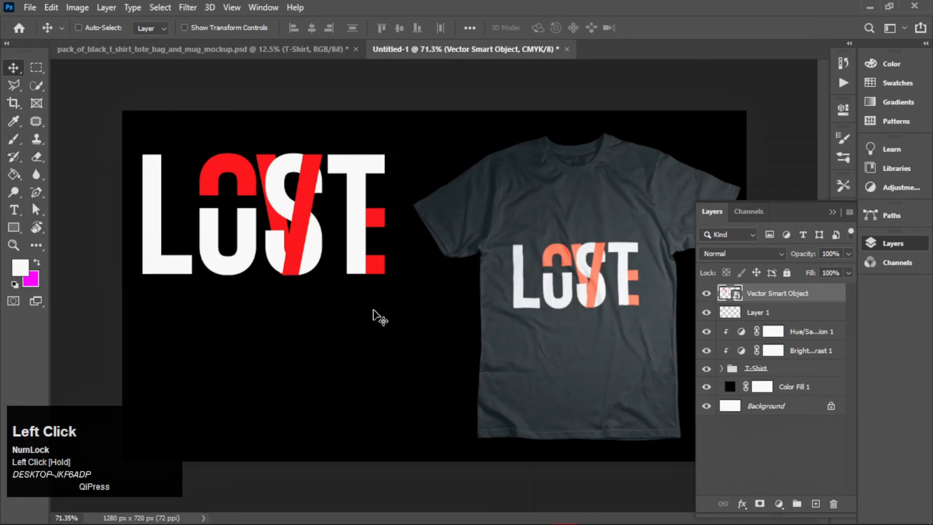
# Change the Color Fill 1 background to the dark maroon 291112.
pyautogui.click(730, 388)
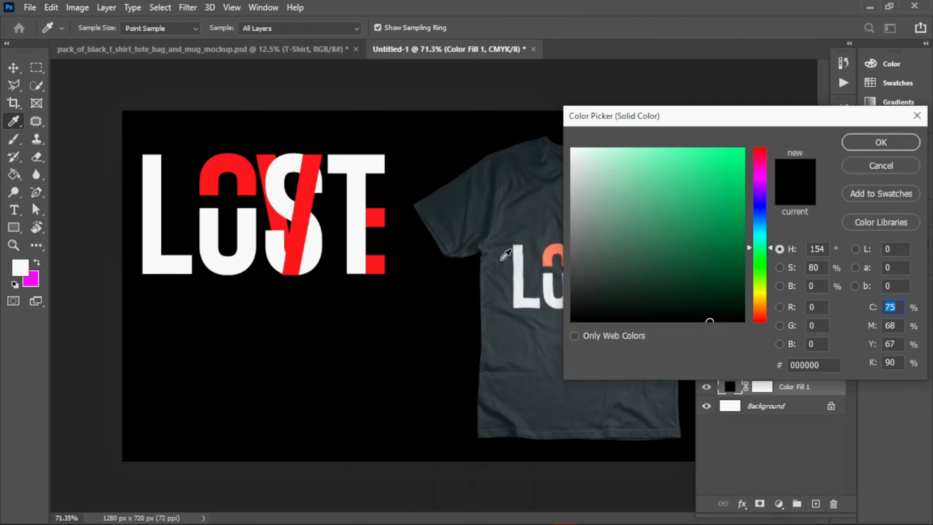
pyautogui.click(380, 260)
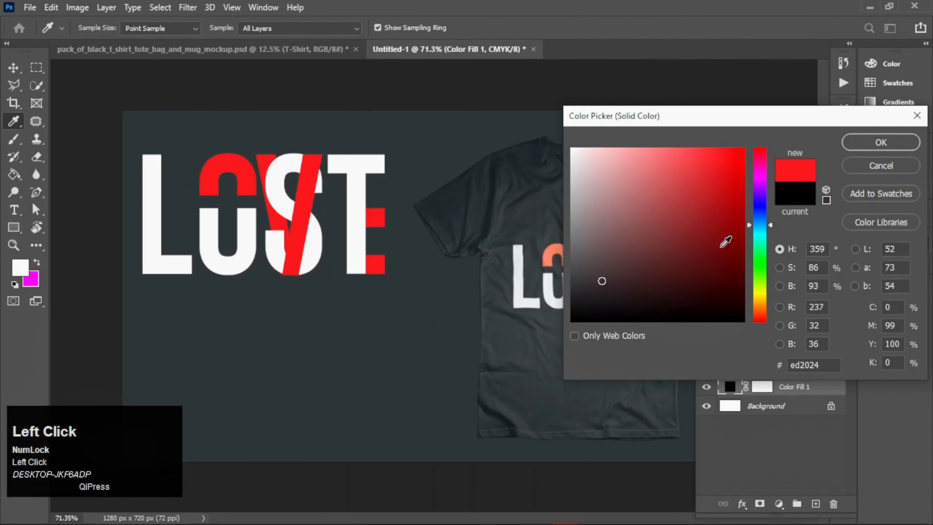
pyautogui.moveTo(689, 191)
pyautogui.mouseDown()
pyautogui.moveTo(683, 264)
pyautogui.moveTo(668, 294)
pyautogui.moveTo(657, 246)
pyautogui.moveTo(659, 238)
pyautogui.moveTo(679, 287)
pyautogui.moveTo(675, 331)
pyautogui.mouseUp()
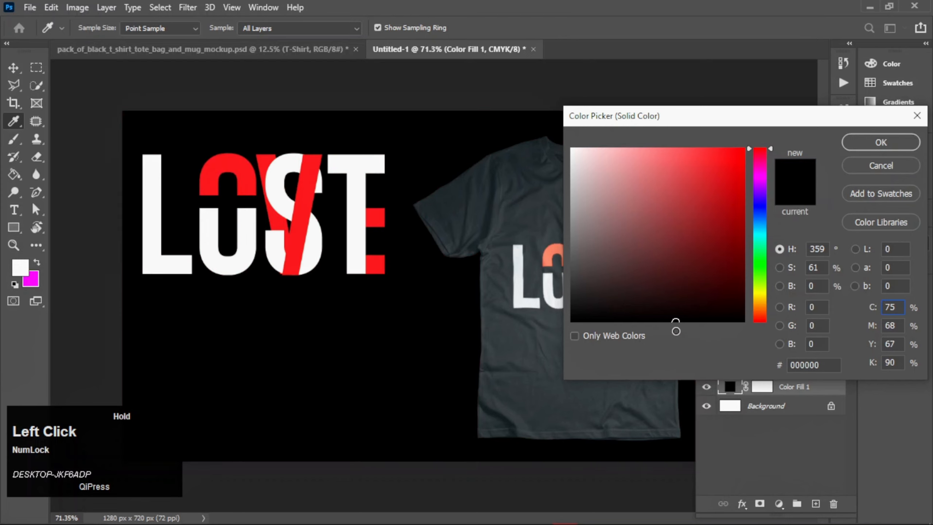
pyautogui.moveTo(676, 331); pyautogui.dragTo(672, 294)
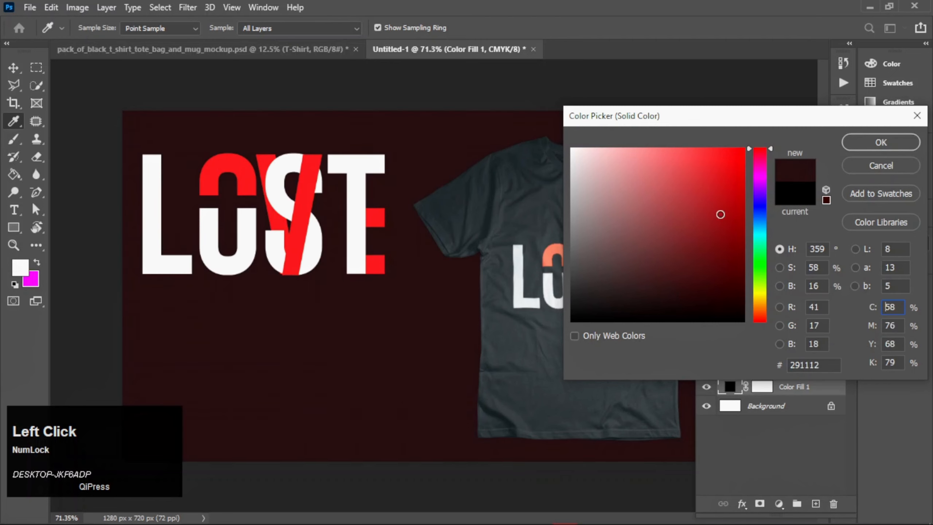
pyautogui.click(873, 143)
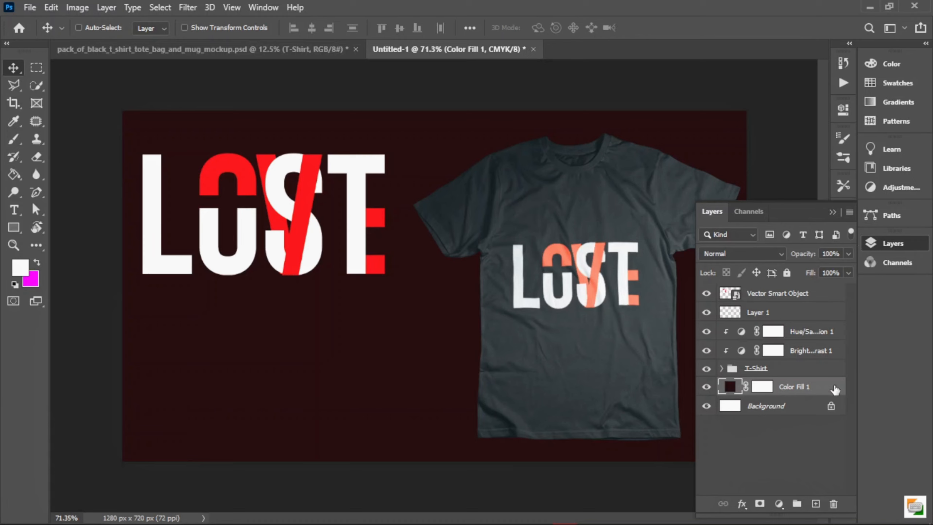
# Add a new layer above the Vector Smart Object and set the Brush tool's foreground color to red ff0000.
pyautogui.click(823, 293)
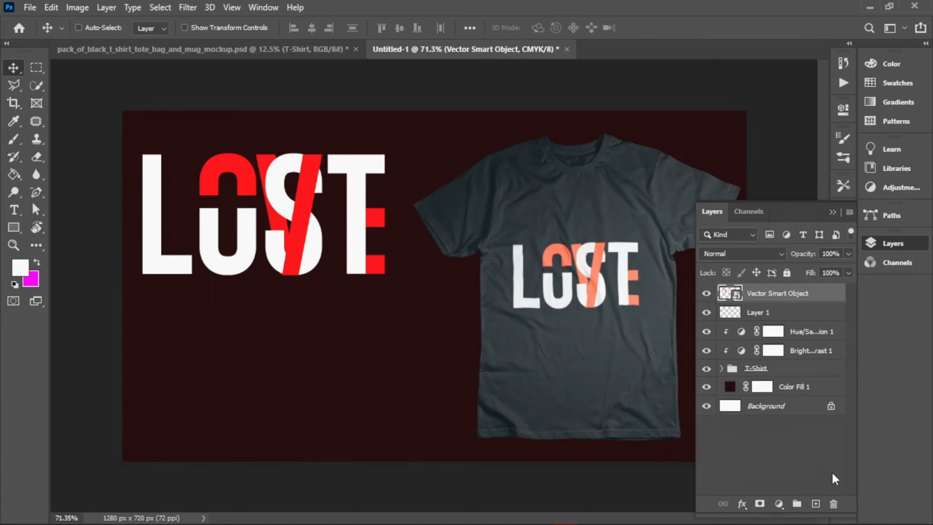
pyautogui.click(815, 504)
pyautogui.press('b')
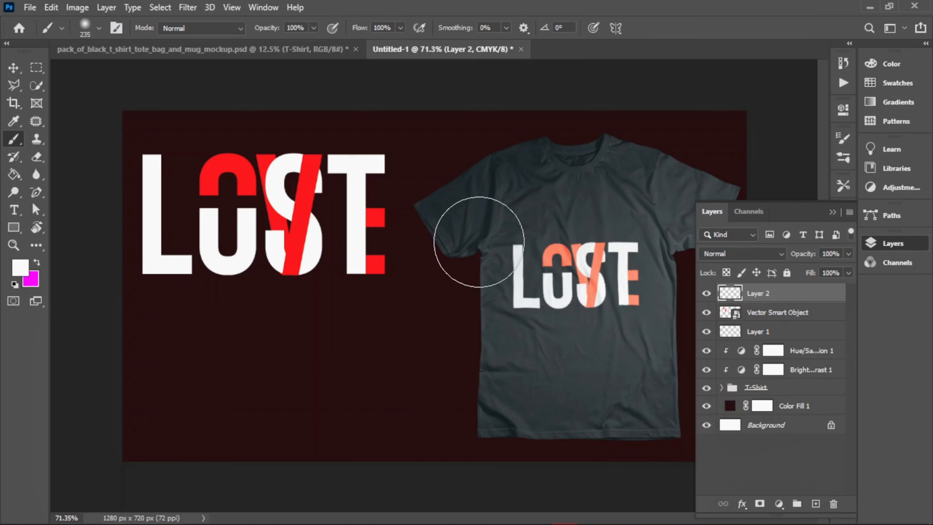
pyautogui.click(14, 269)
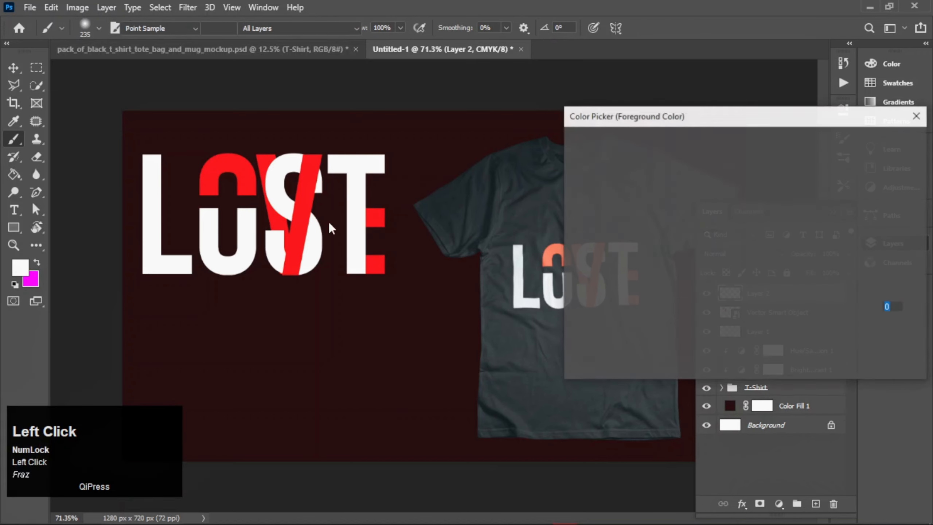
pyautogui.moveTo(773, 234); pyautogui.dragTo(767, 138)
pyautogui.moveTo(723, 161); pyautogui.dragTo(725, 161)
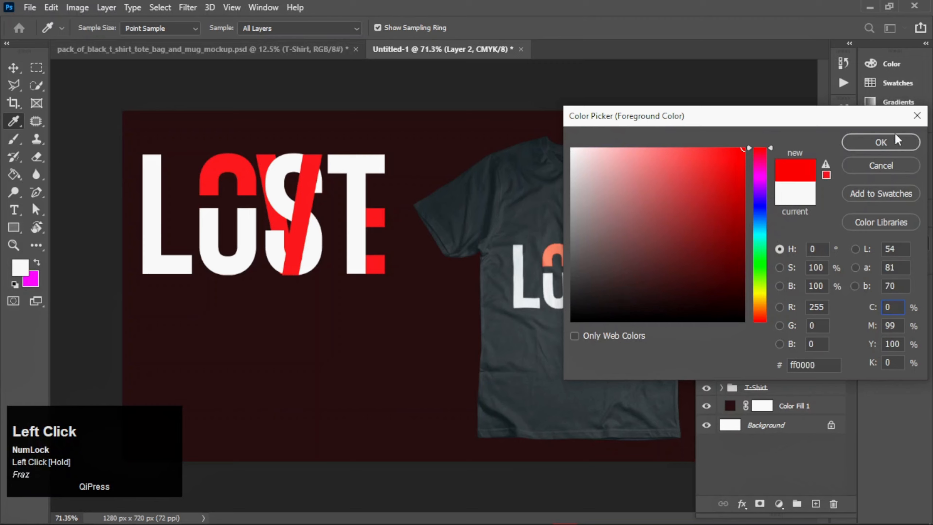
pyautogui.click(880, 142)
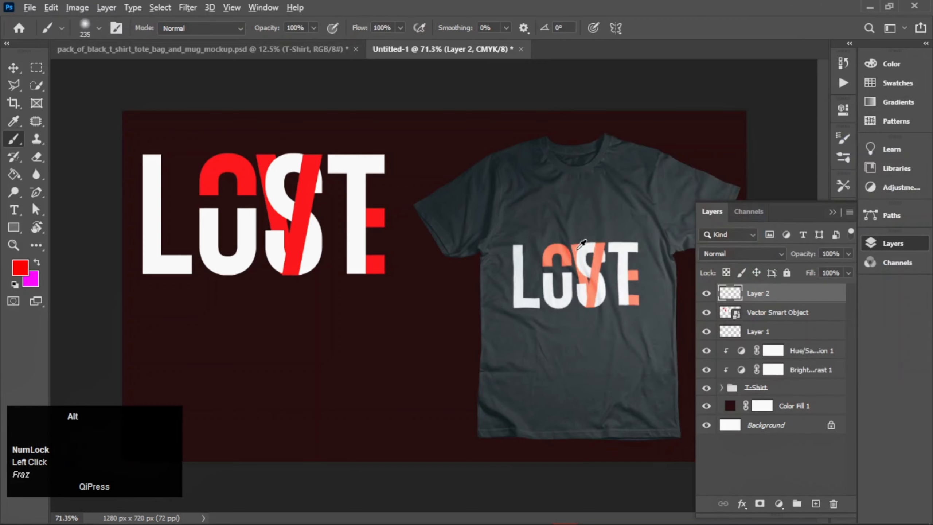
# Try a single red dab over the shirt print with a 456 px soft brush, and undo it.
pyautogui.moveTo(582, 250)
pyautogui.mouseDown()
pyautogui.moveTo(528, 252)
pyautogui.moveTo(637, 248)
pyautogui.moveTo(636, 227)
pyautogui.moveTo(644, 264)
pyautogui.moveTo(641, 239)
pyautogui.moveTo(641, 251)
pyautogui.mouseUp()
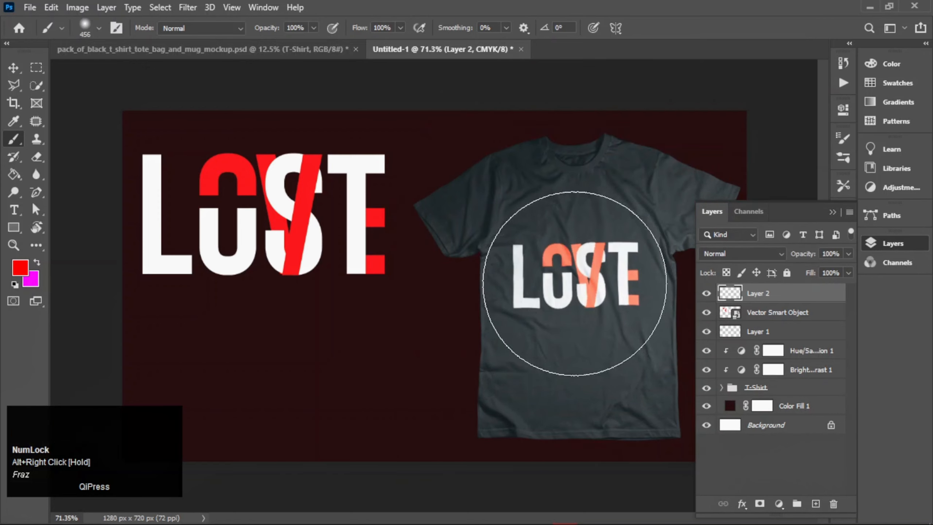
pyautogui.click(573, 283)
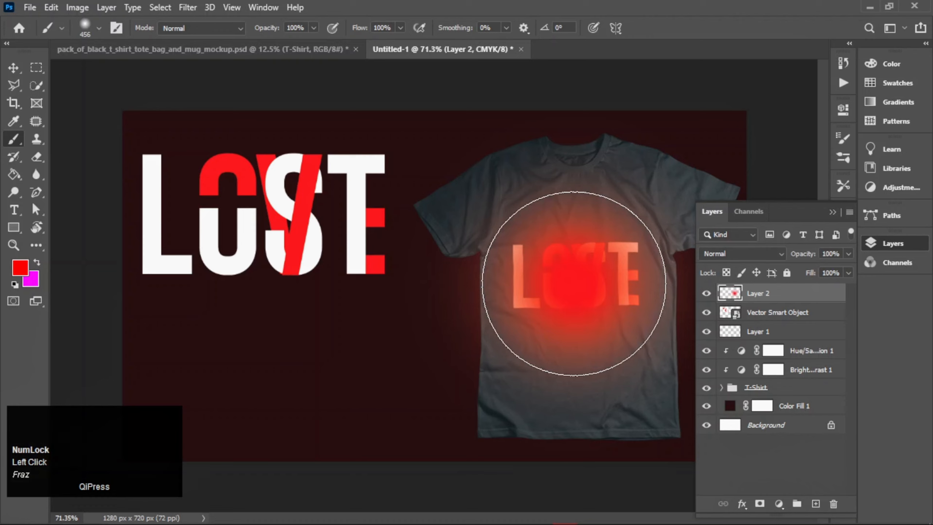
pyautogui.hotkey('ctrl', 'z')
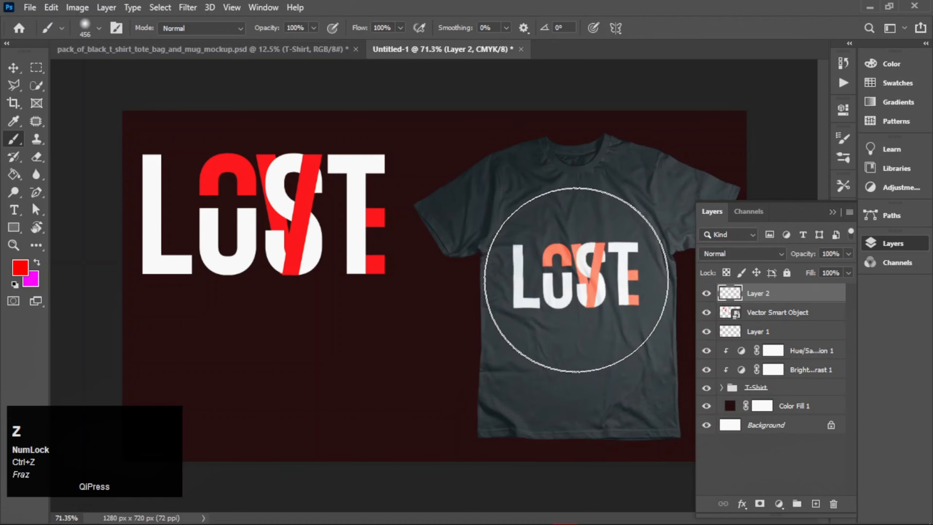
# Move Layer 2 directly below the T-Shirt group and enlarge the brush to 678 px.
pyautogui.moveTo(787, 295); pyautogui.dragTo(779, 397)
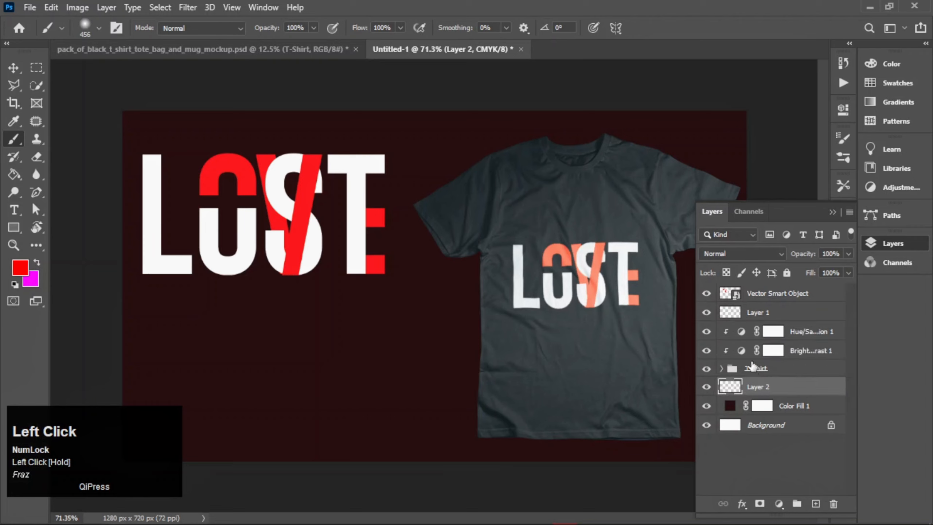
pyautogui.moveTo(532, 256)
pyautogui.mouseDown()
pyautogui.moveTo(498, 275)
pyautogui.moveTo(561, 268)
pyautogui.moveTo(567, 242)
pyautogui.moveTo(573, 277)
pyautogui.mouseUp()
pyautogui.moveTo(584, 311); pyautogui.dragTo(584, 311)
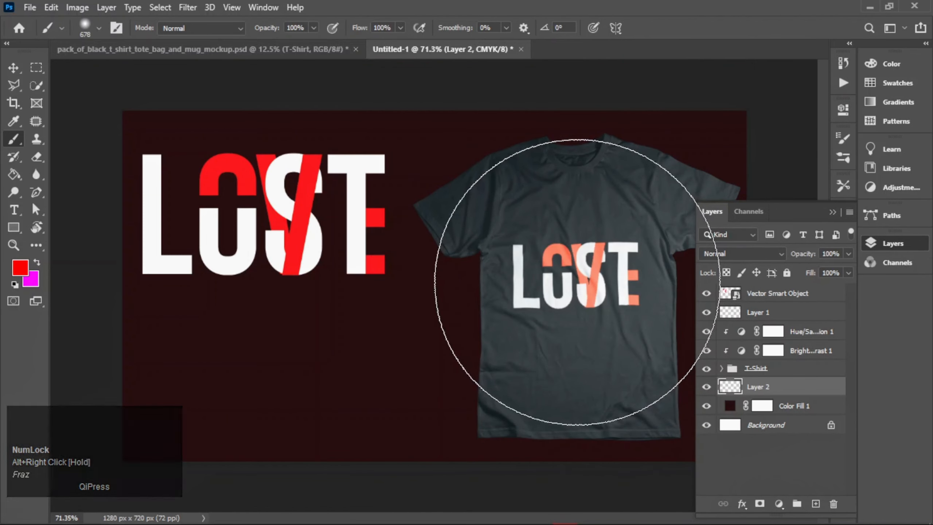
# Build up a red glow behind the shirt with repeated brush dabs and set Layer 2's blend mode to Linear Dodge (Add).
pyautogui.click(578, 282)
pyautogui.click(577, 283)
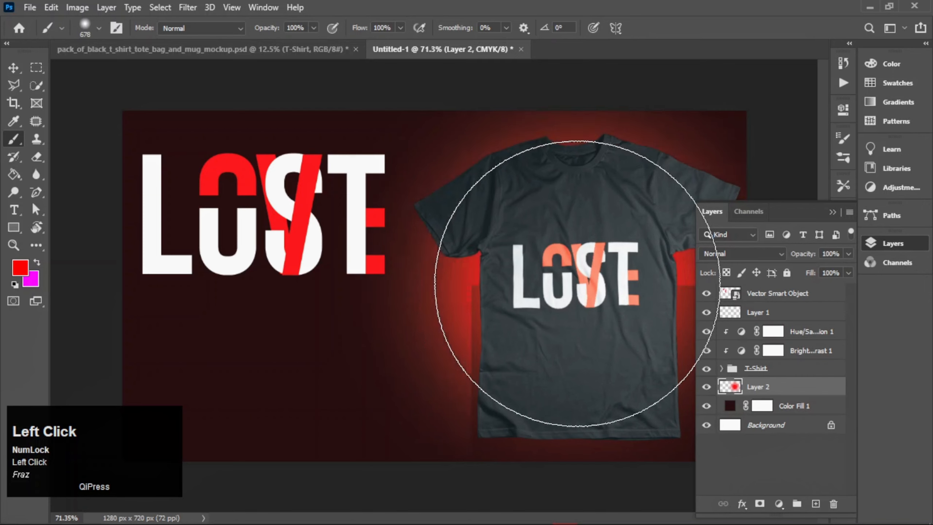
pyautogui.click(579, 285)
pyautogui.click(579, 284)
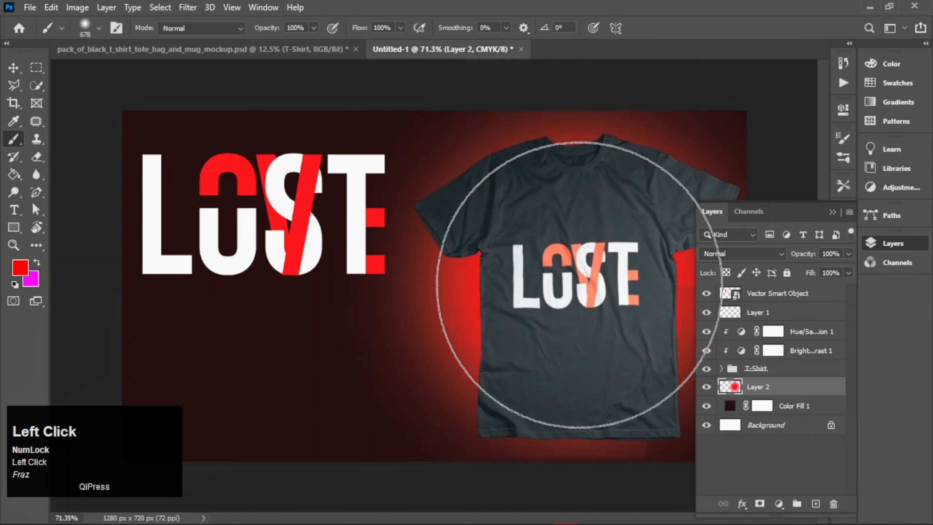
pyautogui.click(578, 285)
pyautogui.click(579, 285)
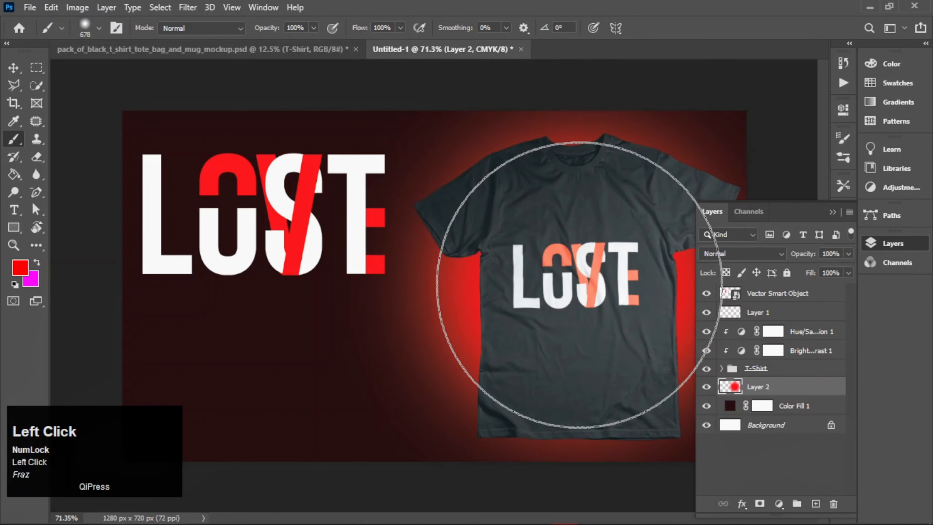
pyautogui.click(775, 253)
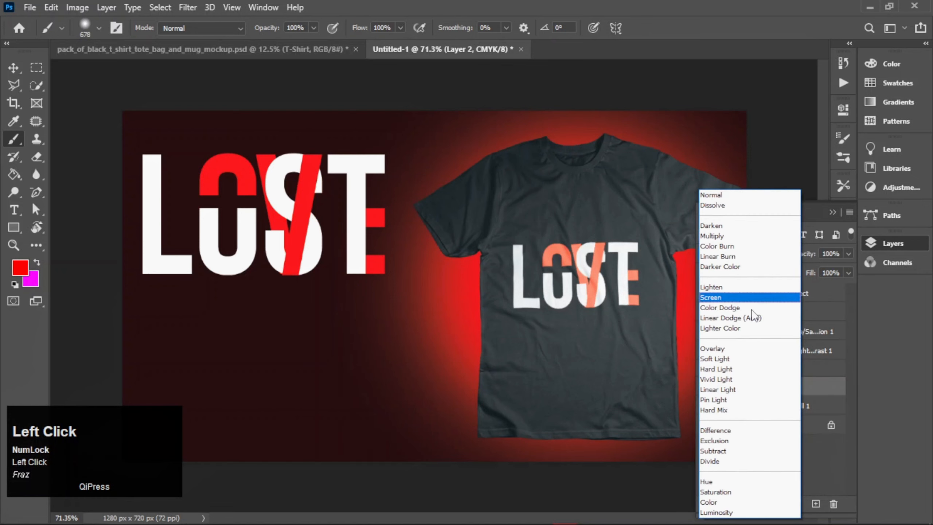
pyautogui.click(750, 318)
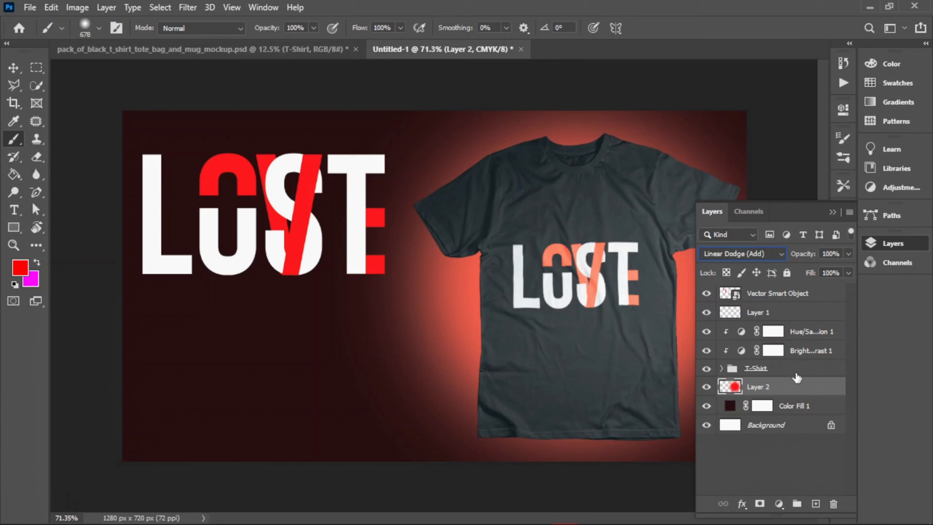
# Convert the T-Shirt group to a smart object.
pyautogui.click(796, 368)
pyautogui.rightClick(795, 369)
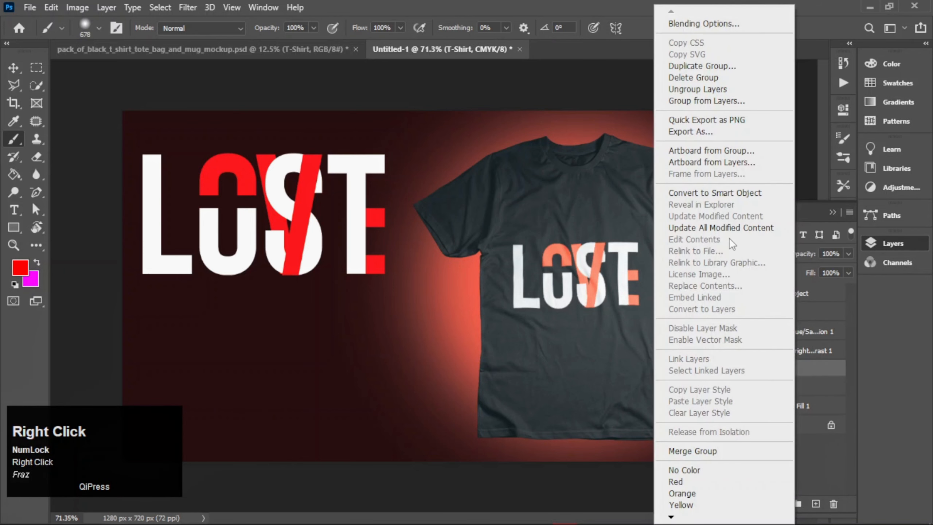
pyautogui.click(730, 193)
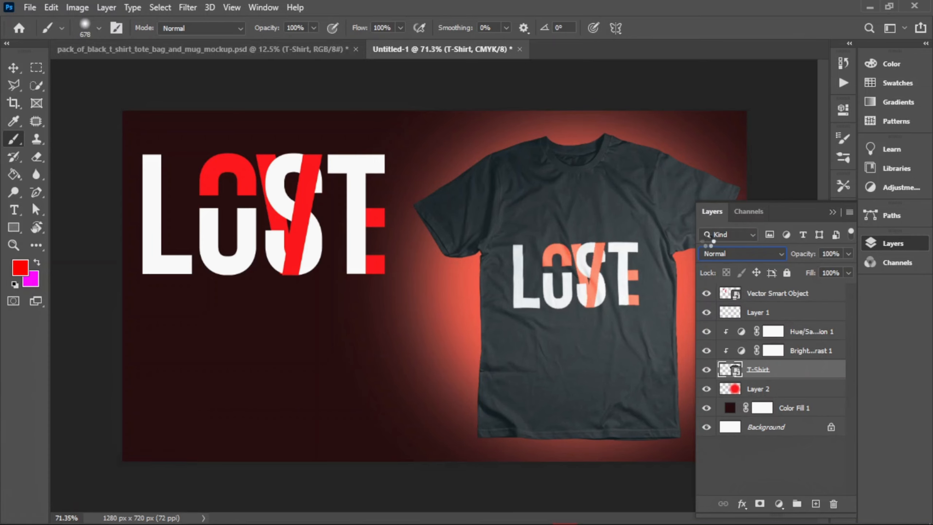
# Add an Inner Glow to the T-Shirt smart object, sampling its color from the background glow and shifting it to a brighter, more saturated red.
pyautogui.doubleClick(808, 369)
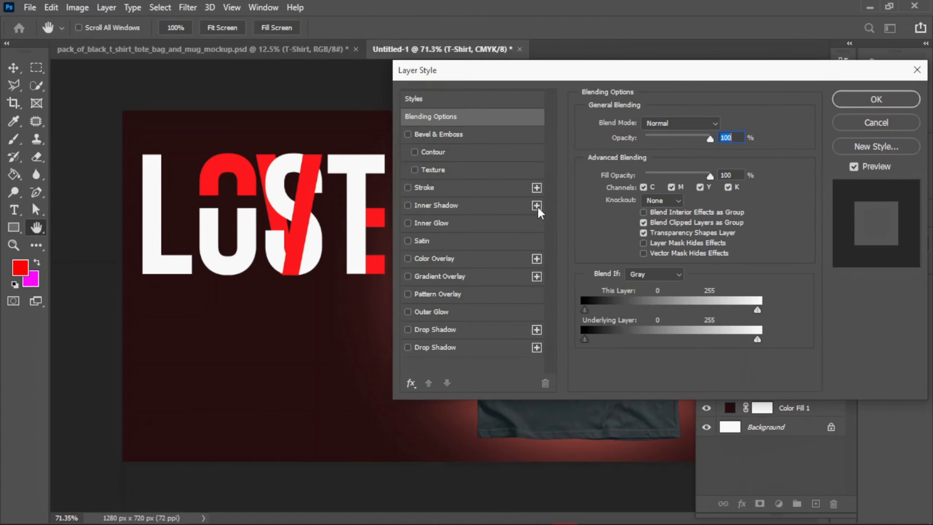
pyautogui.moveTo(586, 64); pyautogui.dragTo(734, 95)
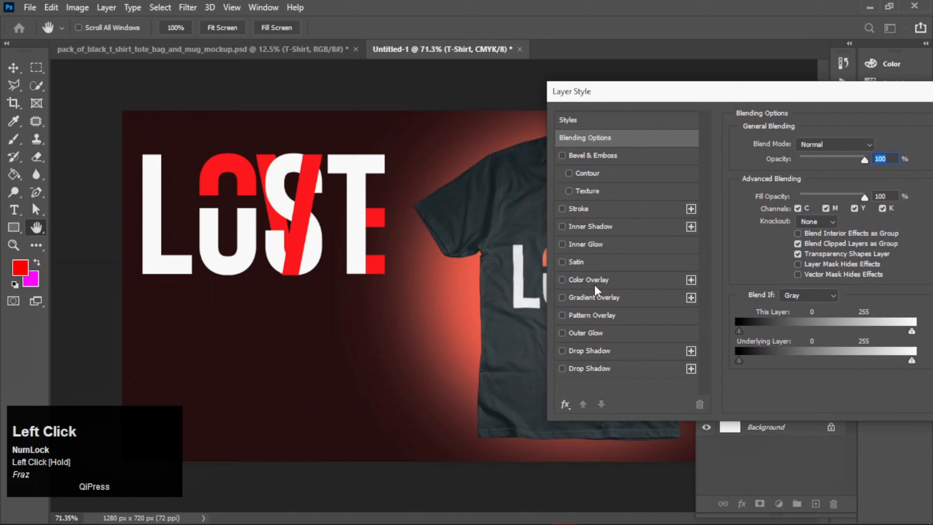
pyautogui.click(589, 244)
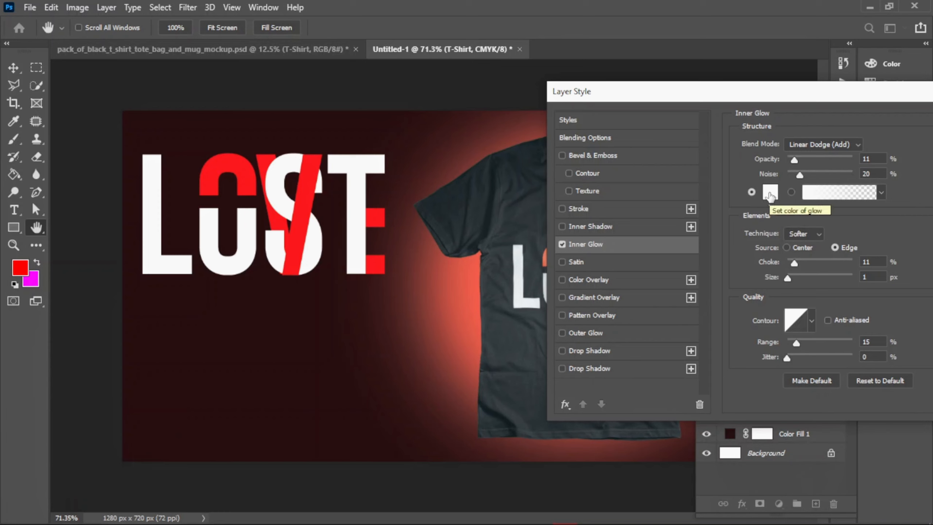
pyautogui.click(770, 194)
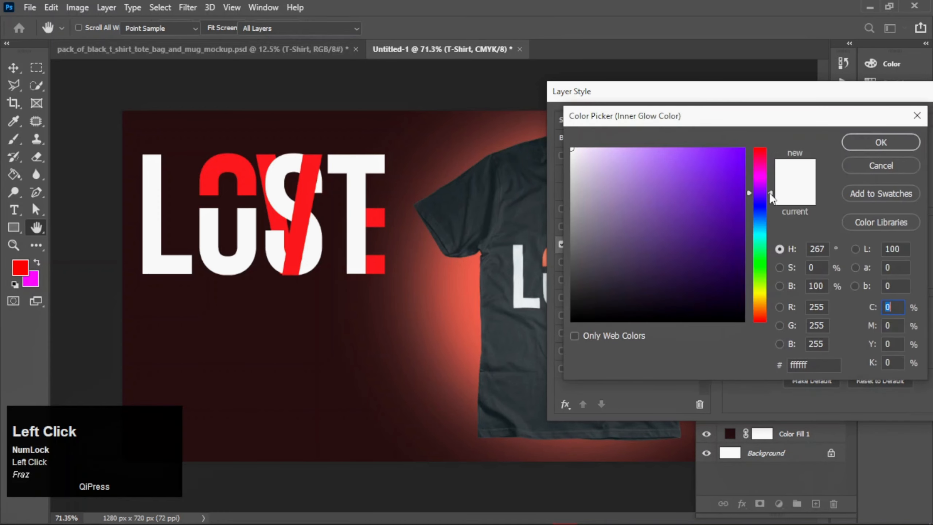
pyautogui.click(474, 291)
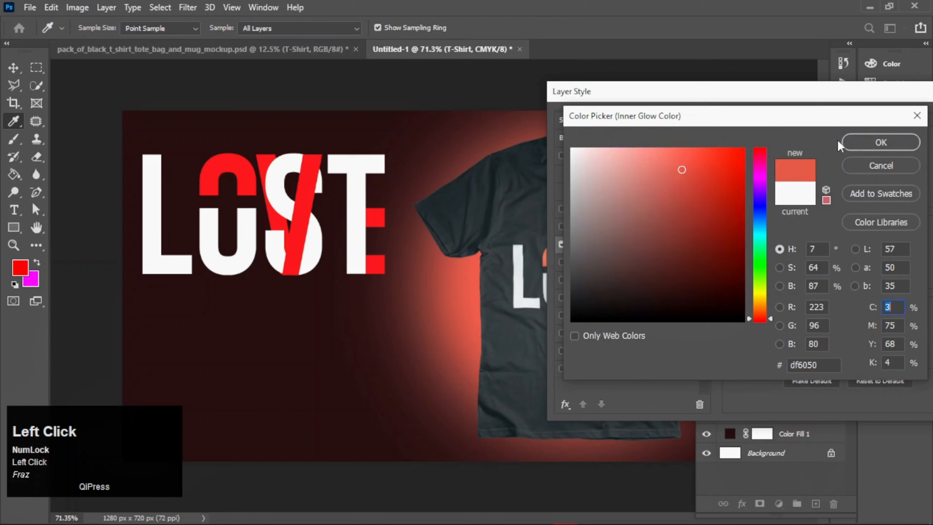
pyautogui.moveTo(682, 168); pyautogui.dragTo(713, 153)
pyautogui.click(864, 137)
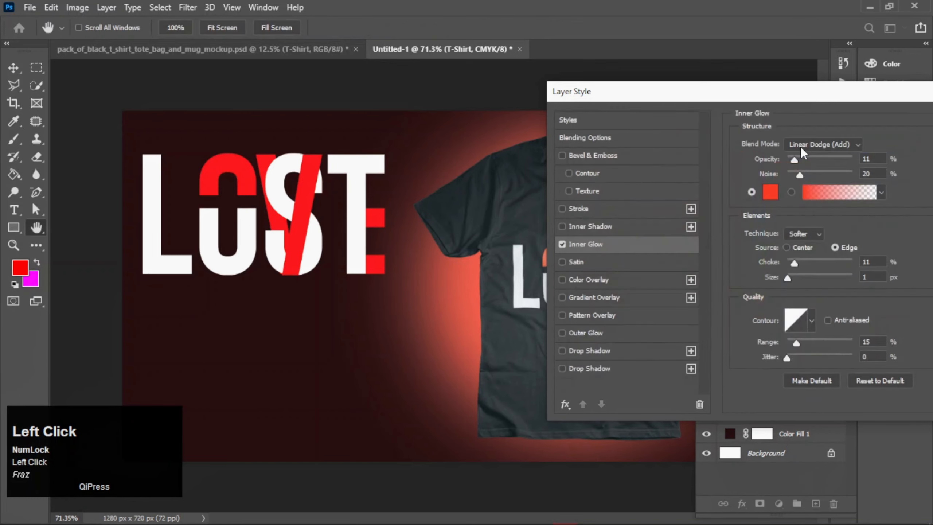
# Set the inner glow's opacity to 11%, noise to 19%, choke to 24% and size to 7 px.
pyautogui.moveTo(793, 159); pyautogui.dragTo(794, 156)
pyautogui.click(799, 175)
pyautogui.moveTo(796, 264); pyautogui.dragTo(810, 264)
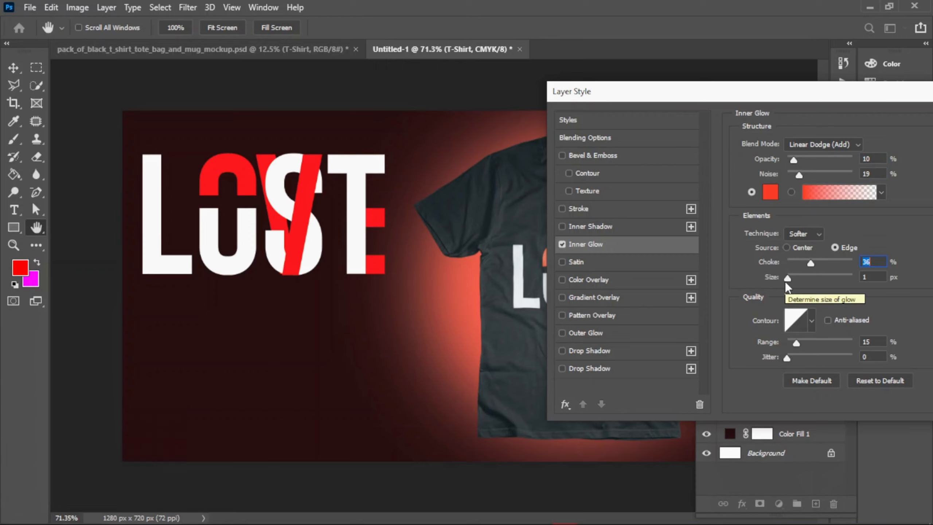
pyautogui.moveTo(786, 278)
pyautogui.mouseDown()
pyautogui.moveTo(810, 275)
pyautogui.moveTo(794, 279)
pyautogui.mouseUp()
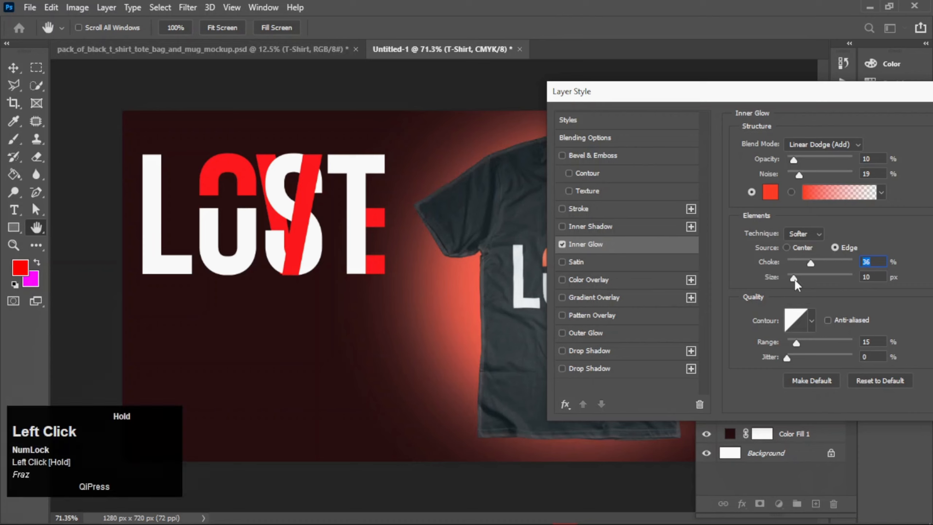
pyautogui.moveTo(793, 162); pyautogui.dragTo(794, 161)
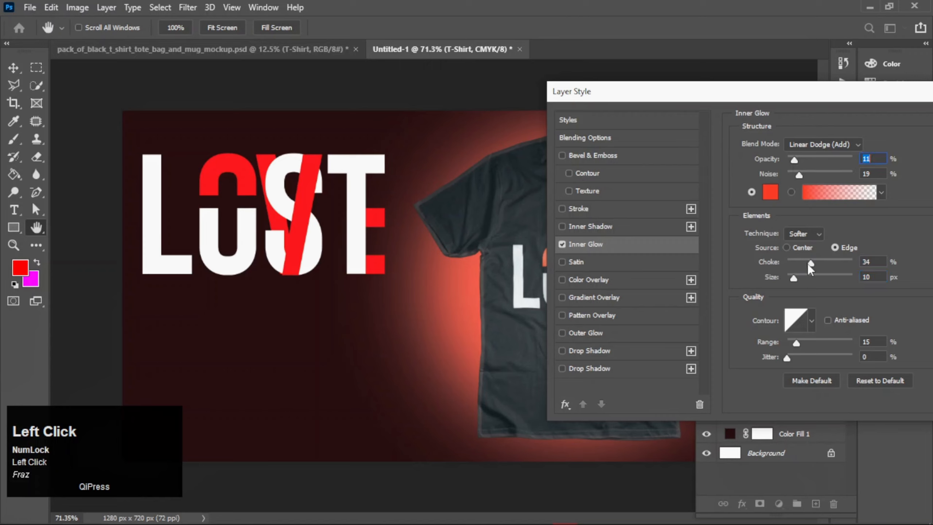
pyautogui.moveTo(807, 263); pyautogui.dragTo(791, 280)
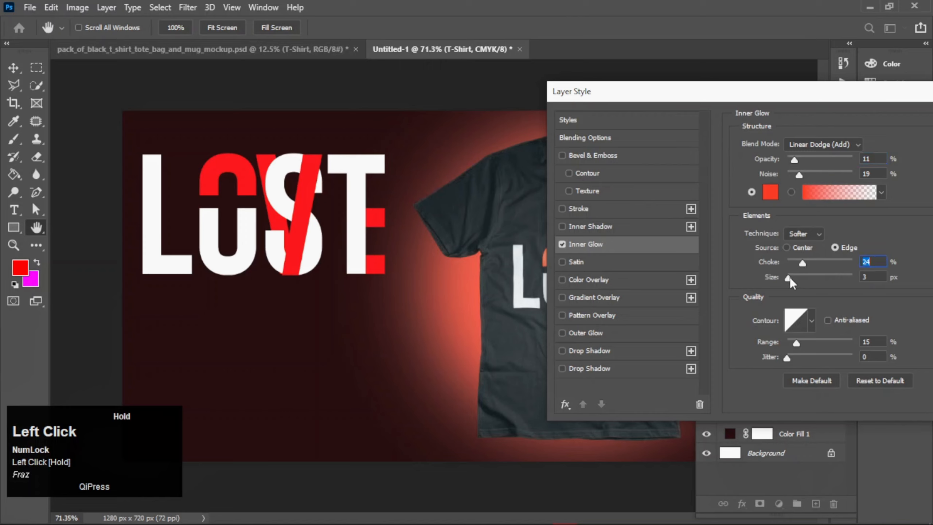
pyautogui.moveTo(792, 274); pyautogui.dragTo(792, 274)
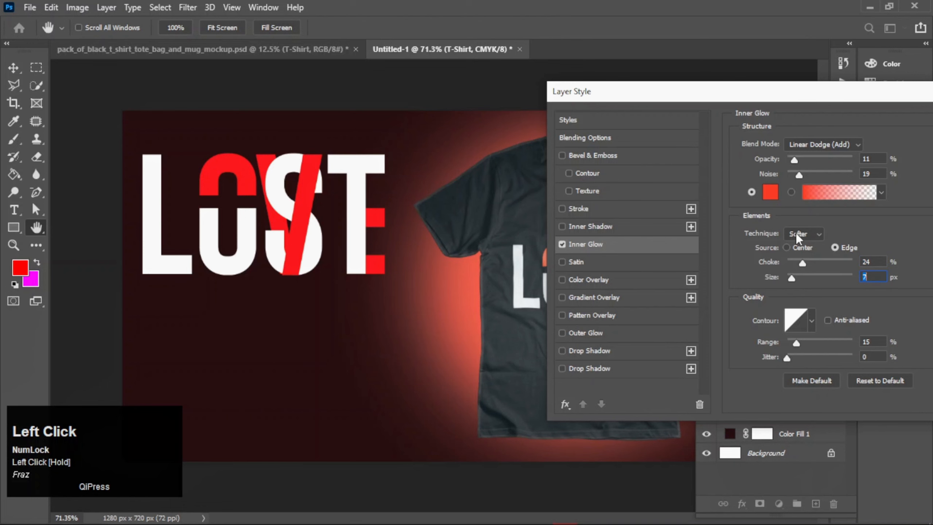
# Uncover the shirt behind the Layer Style dialog and lower the inner glow's opacity to 7% and noise to 14%.
pyautogui.moveTo(772, 103); pyautogui.dragTo(532, 299)
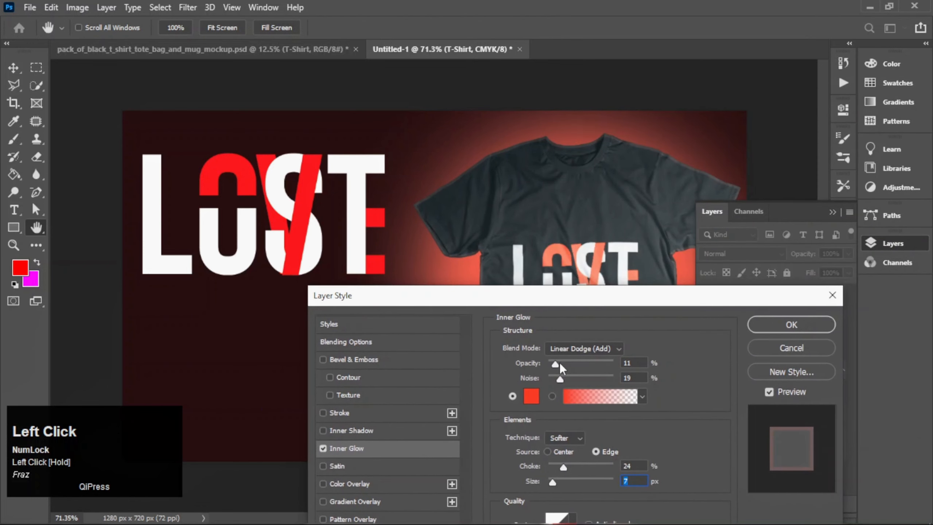
pyautogui.click(633, 363)
pyautogui.scroll(1, 636, 364)
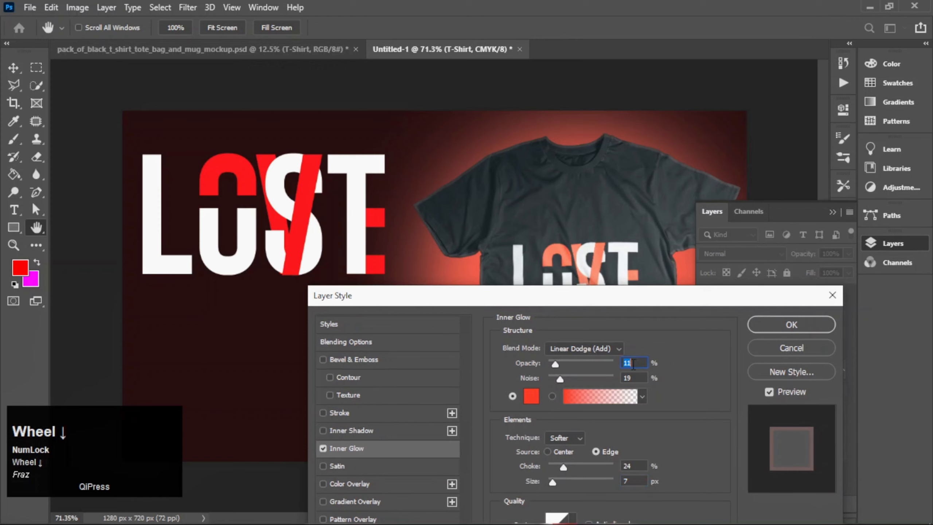
pyautogui.click(630, 364)
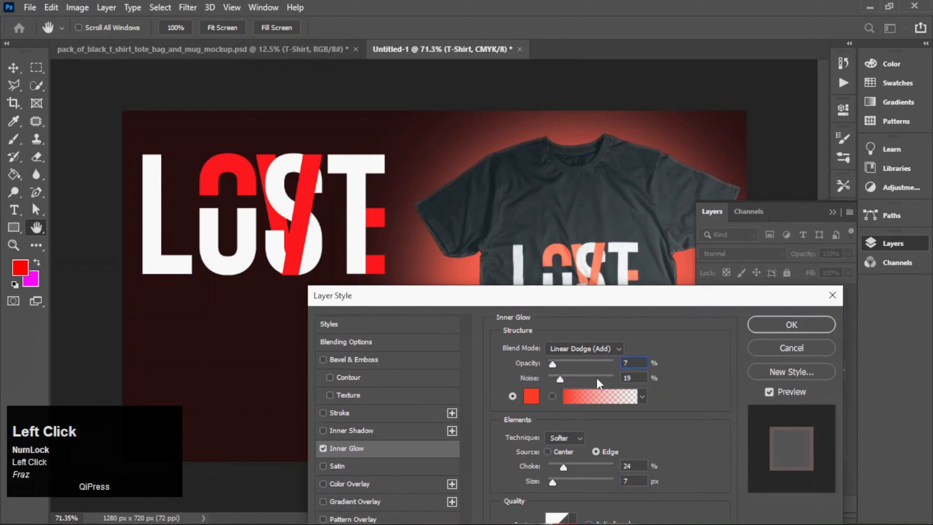
pyautogui.scroll(-3, 639, 380)
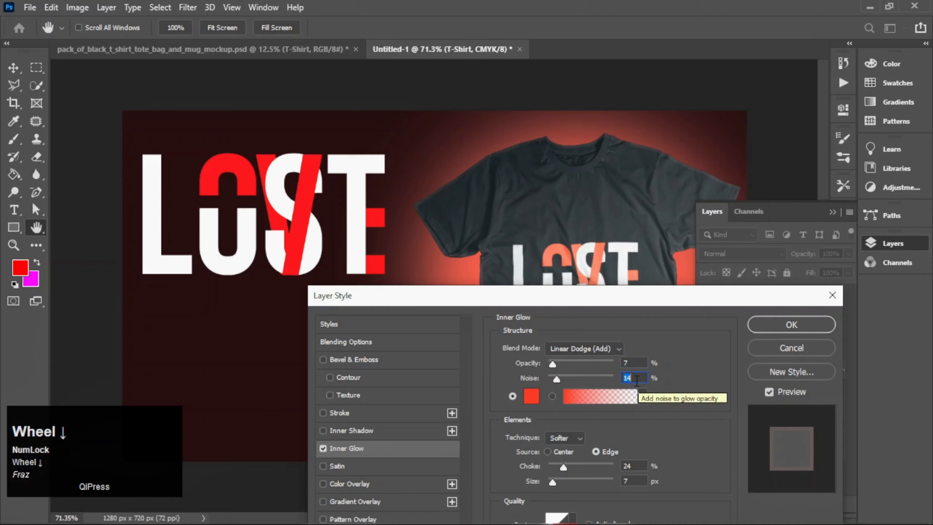
pyautogui.click(636, 379)
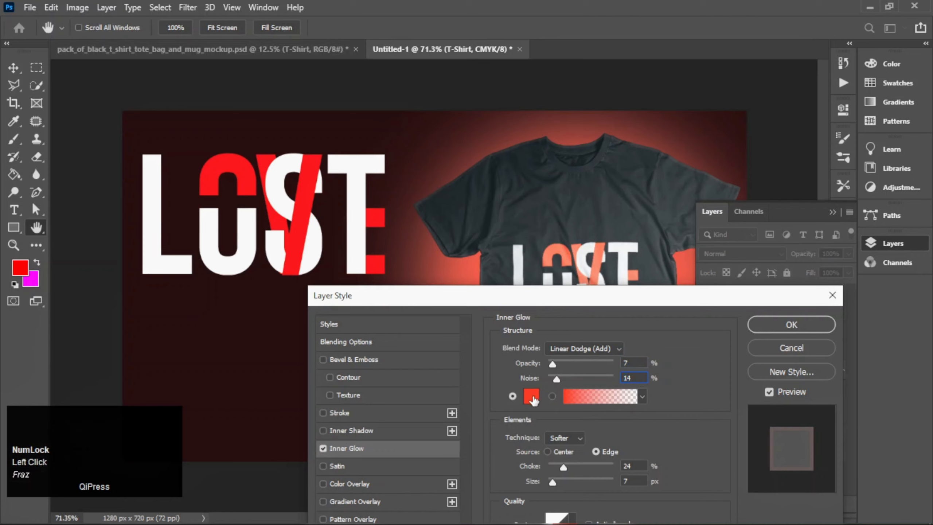
# Try the Normal blend mode for the inner glow, and restore Linear Dodge (Add).
pyautogui.click(617, 351)
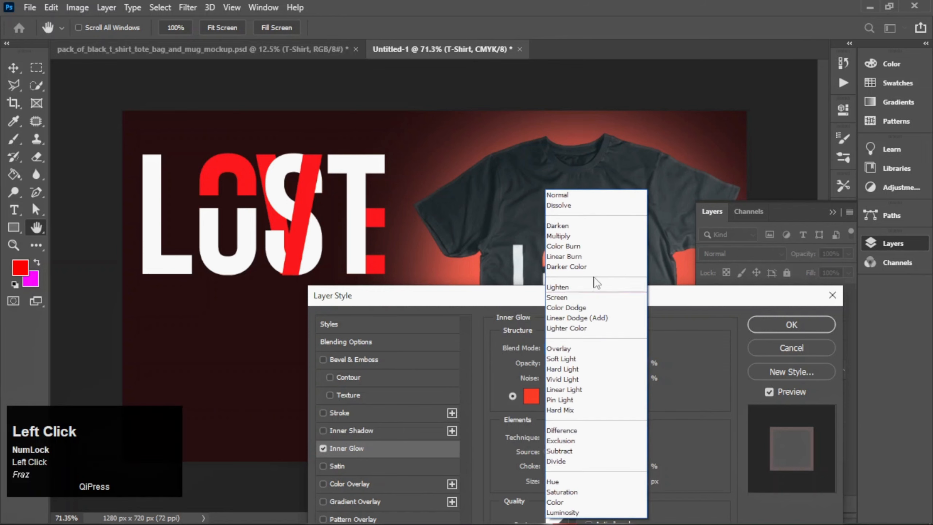
pyautogui.click(579, 195)
pyautogui.click(618, 349)
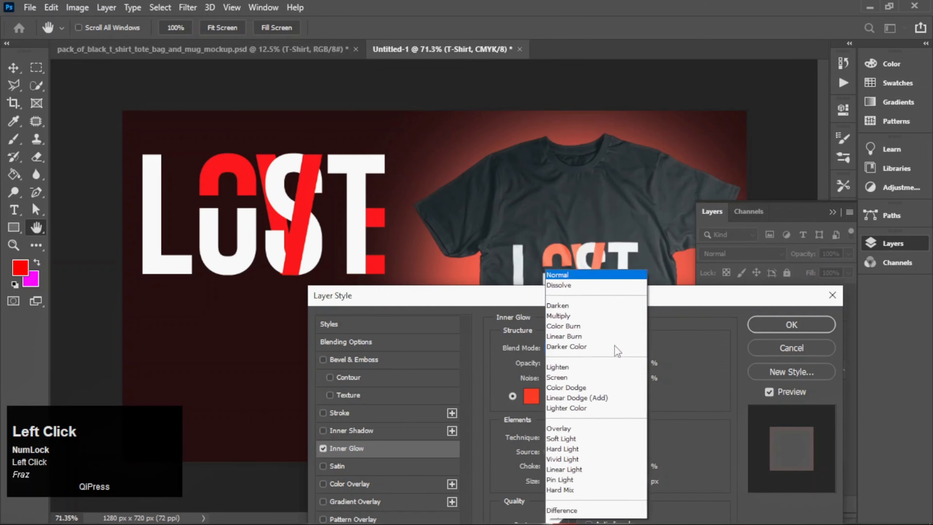
pyautogui.click(587, 318)
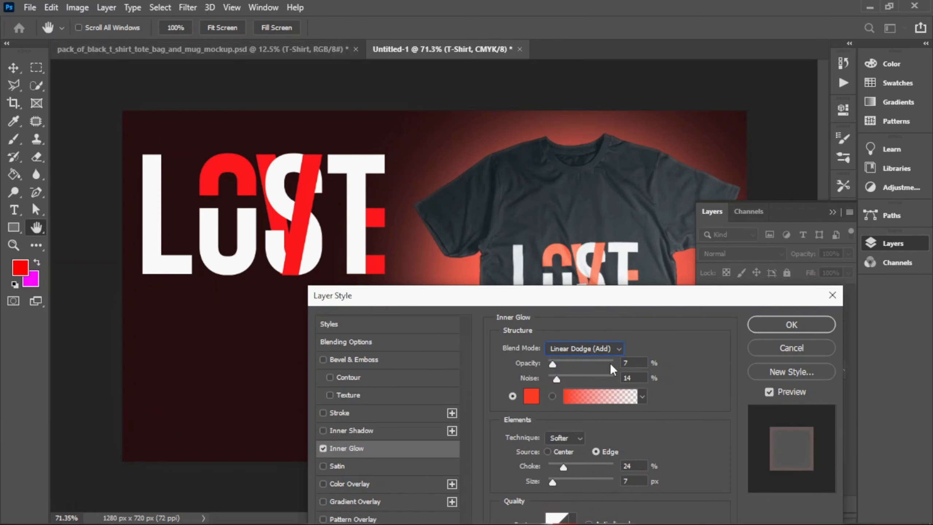
# Raise the inner glow's opacity to 12%, apply the layer style and collapse the T-Shirt layer's effects list.
pyautogui.click(632, 362)
pyautogui.scroll(1, 632, 363)
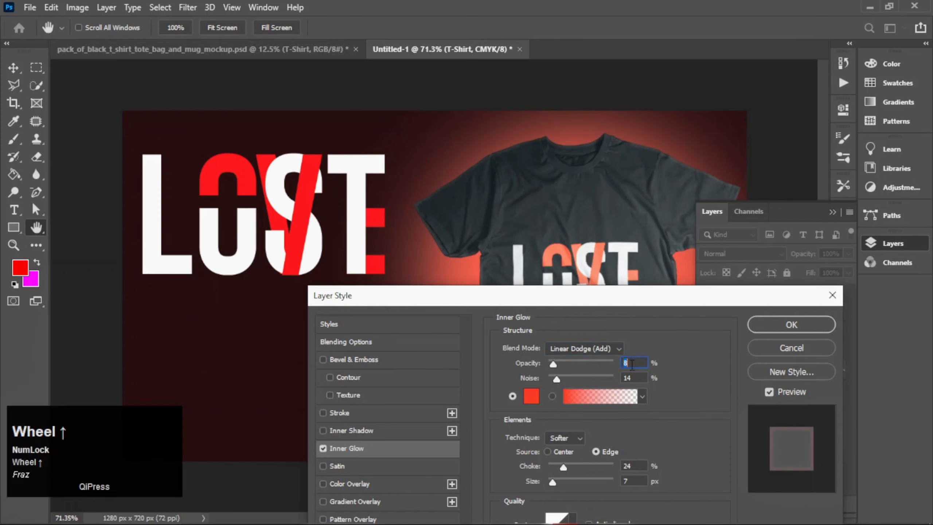
pyautogui.doubleClick(631, 363)
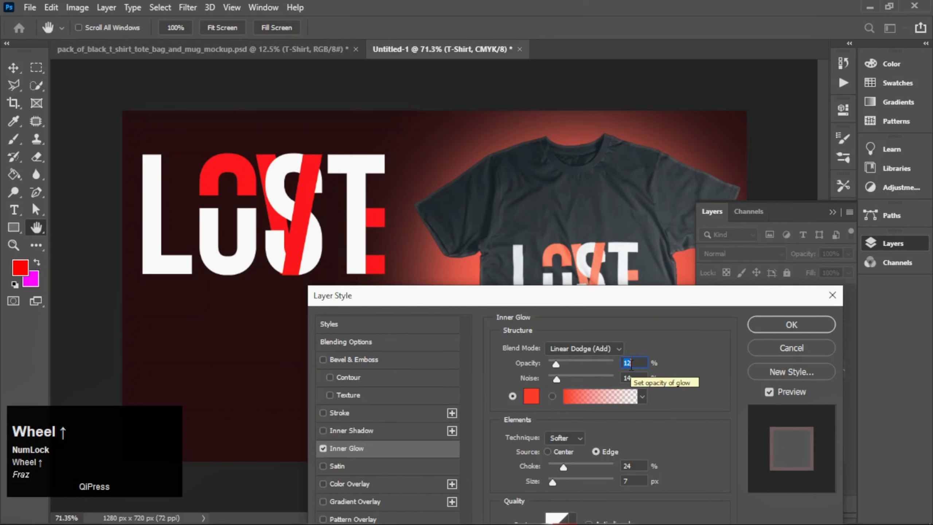
pyautogui.click(771, 322)
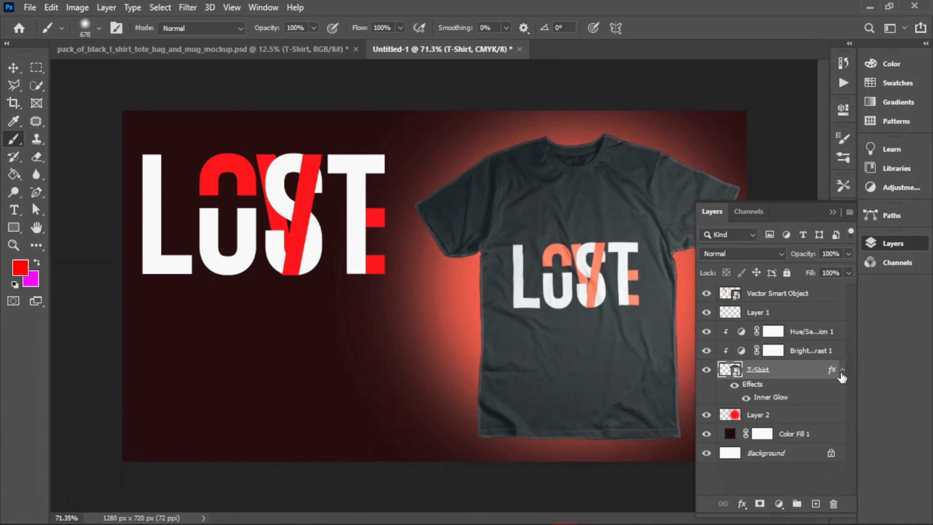
pyautogui.click(841, 370)
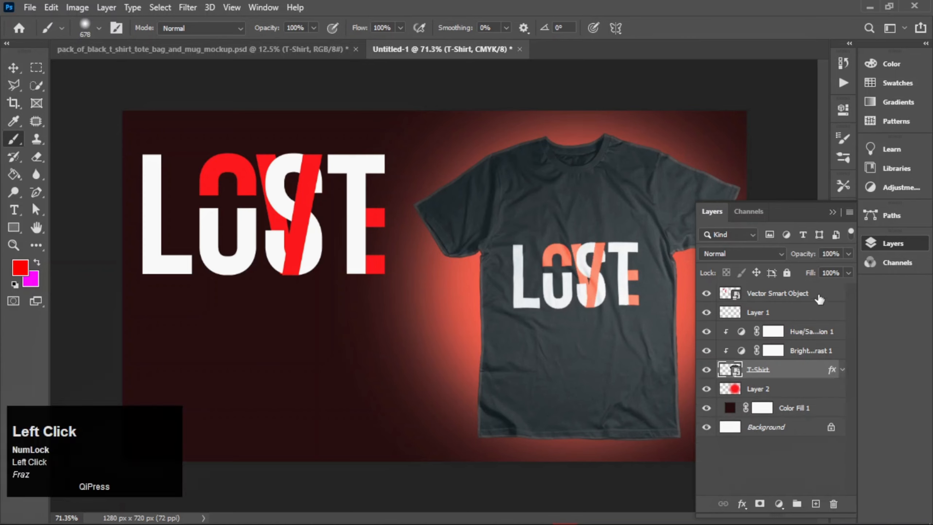
# Add a new layer above the Vector Smart Object and write "T Shirt Design" in red 60 pt Bison Bold below the LOST/LOVE artwork.
pyautogui.click(818, 299)
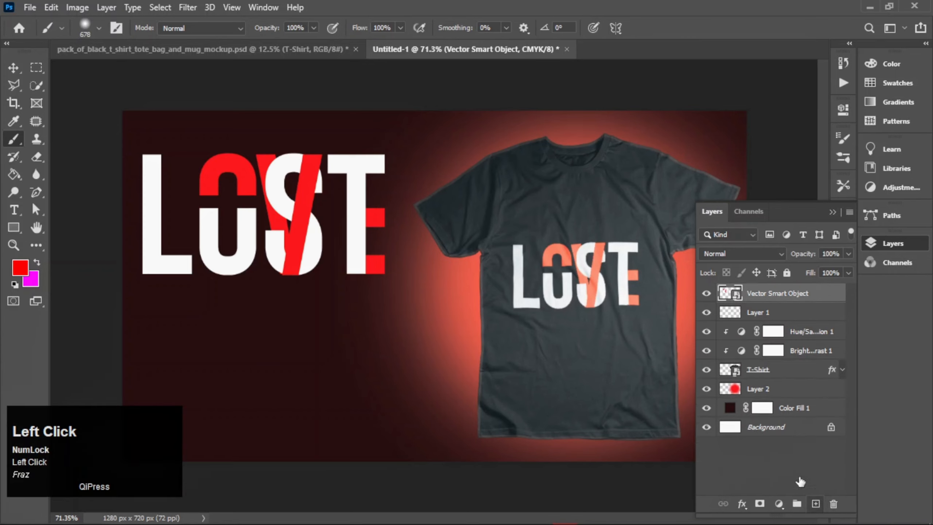
pyautogui.click(815, 503)
pyautogui.press('t')
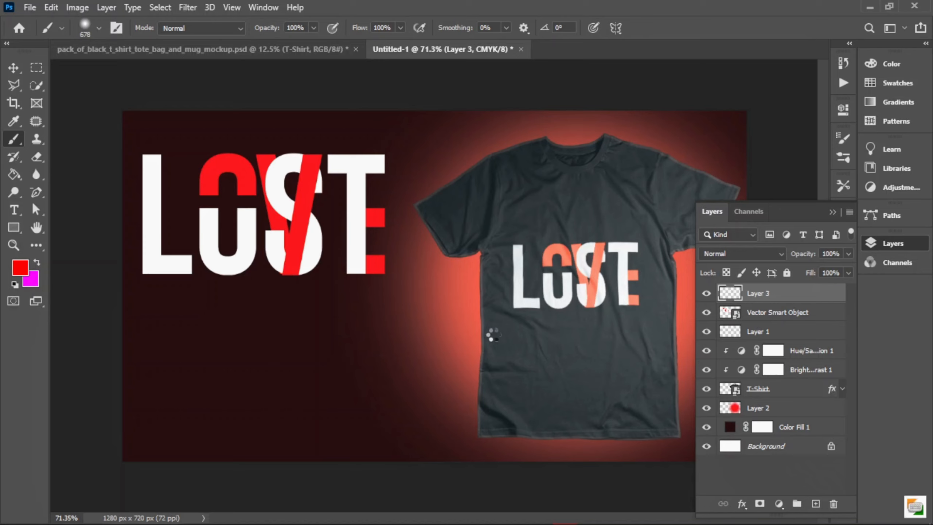
pyautogui.press('t')
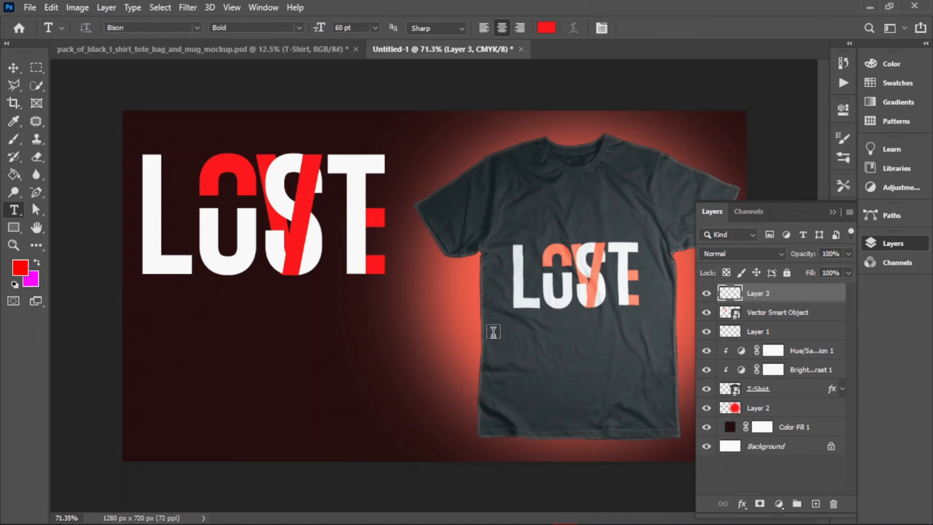
pyautogui.click(171, 376)
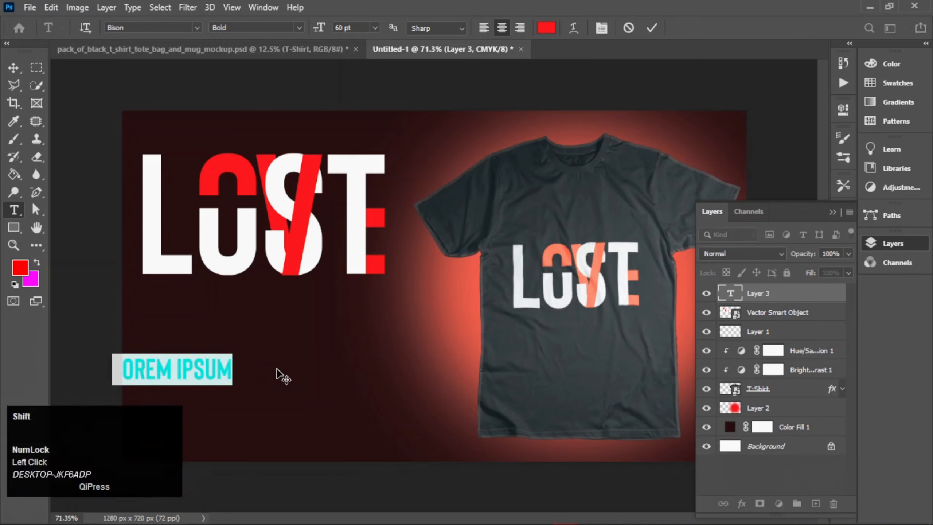
pyautogui.write('T')
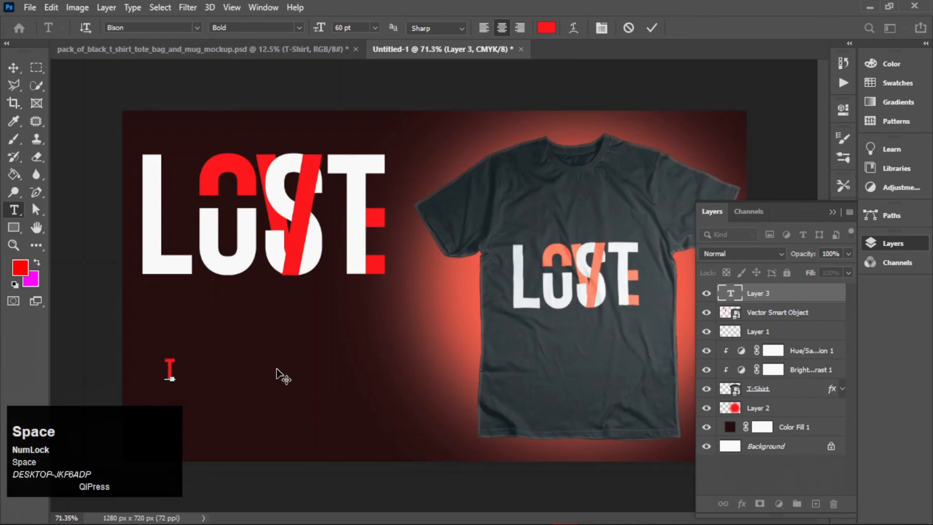
pyautogui.write(' SHIRT')
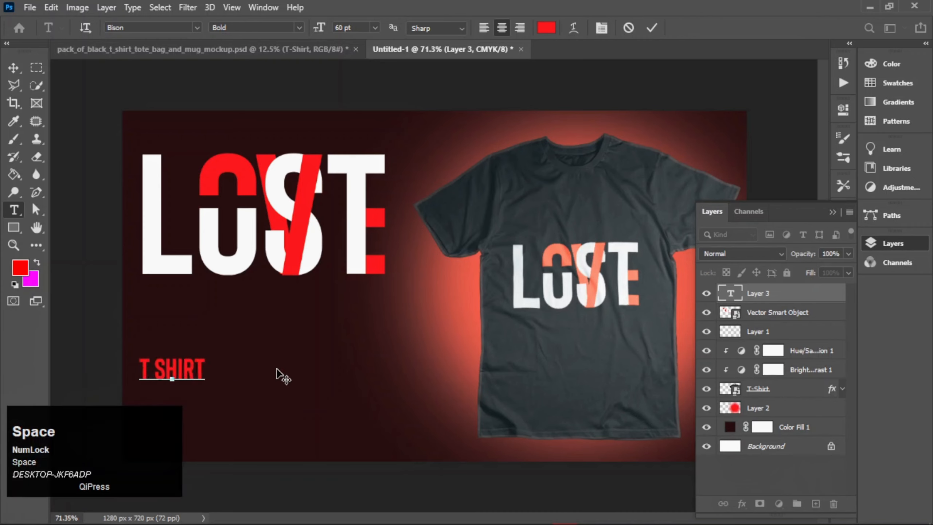
pyautogui.write(' DES')
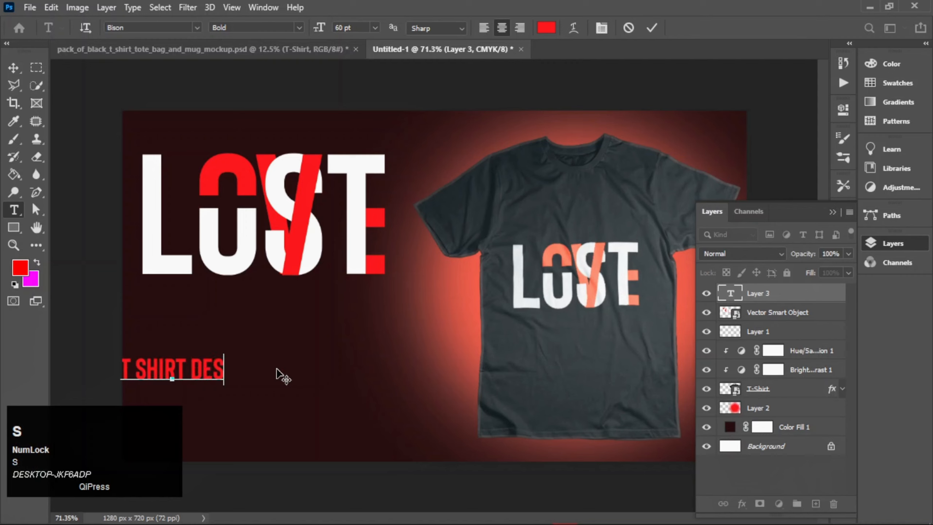
pyautogui.write('IGN')
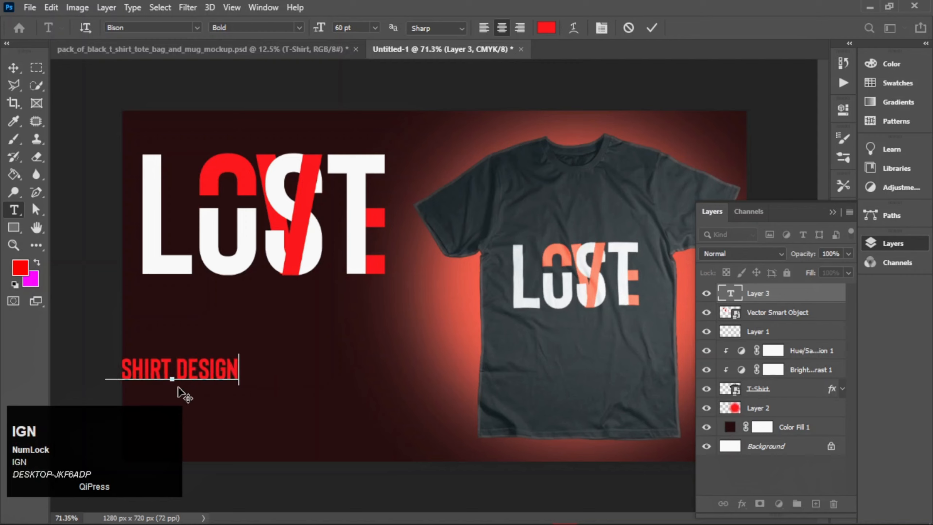
# Centre the "T Shirt Design" caption beneath the LOST/LOVE artwork and add a copy directly below it reading "Tutorial".
pyautogui.click(22, 65)
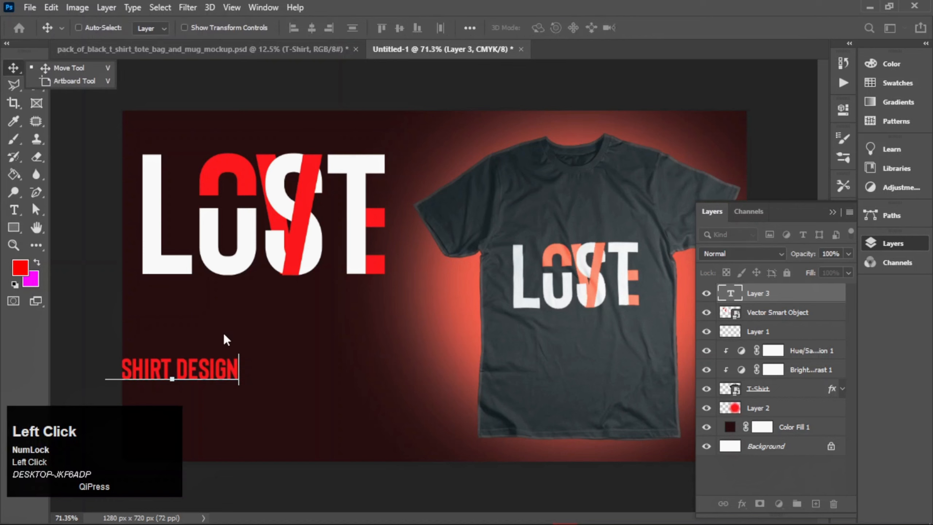
pyautogui.moveTo(202, 372); pyautogui.dragTo(275, 395)
pyautogui.click(275, 395)
pyautogui.doubleClick(288, 392)
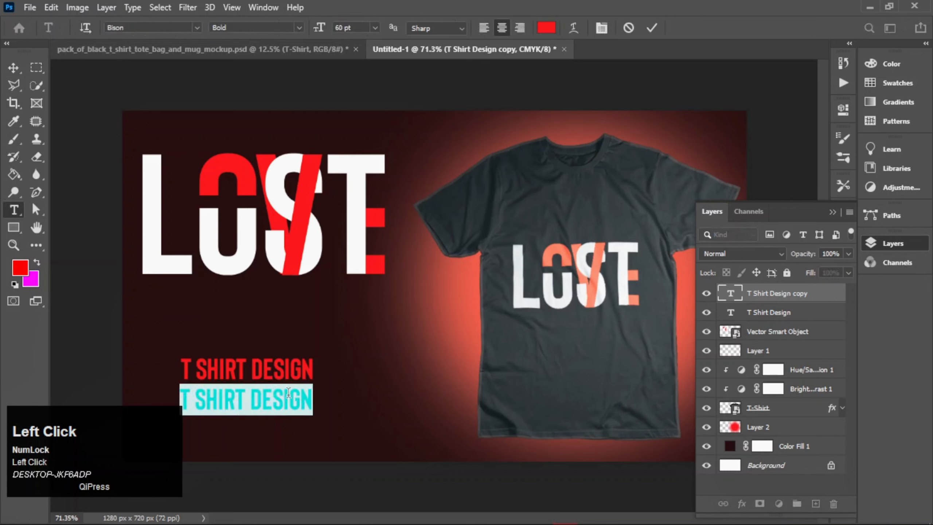
pyautogui.write('TU')
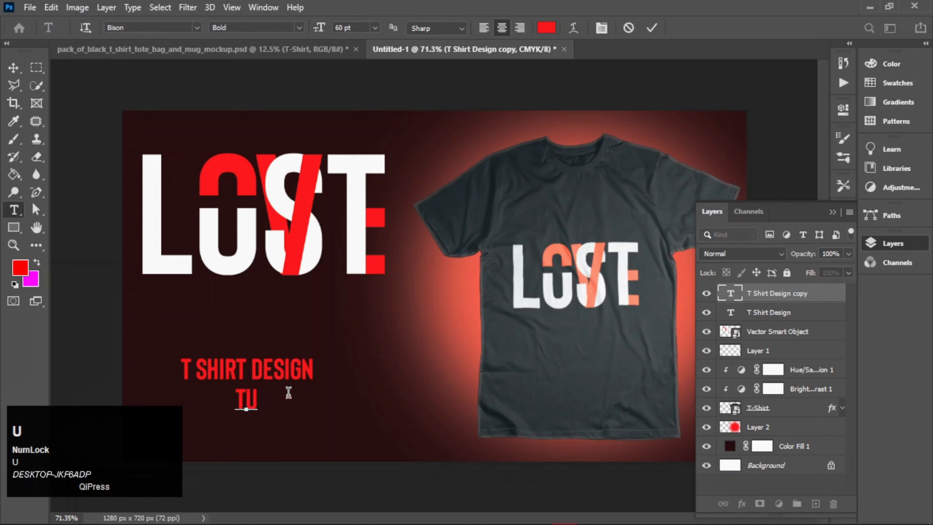
pyautogui.write('TORIA')
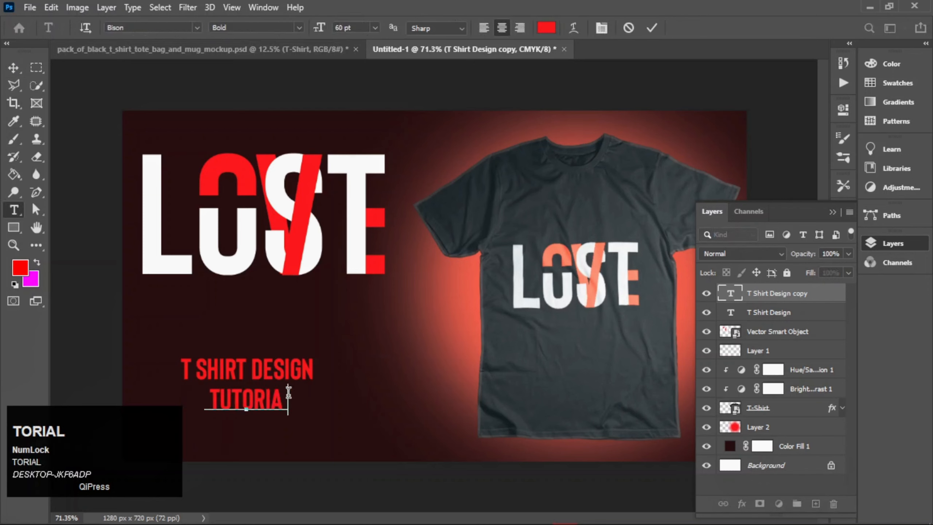
pyautogui.write('L')
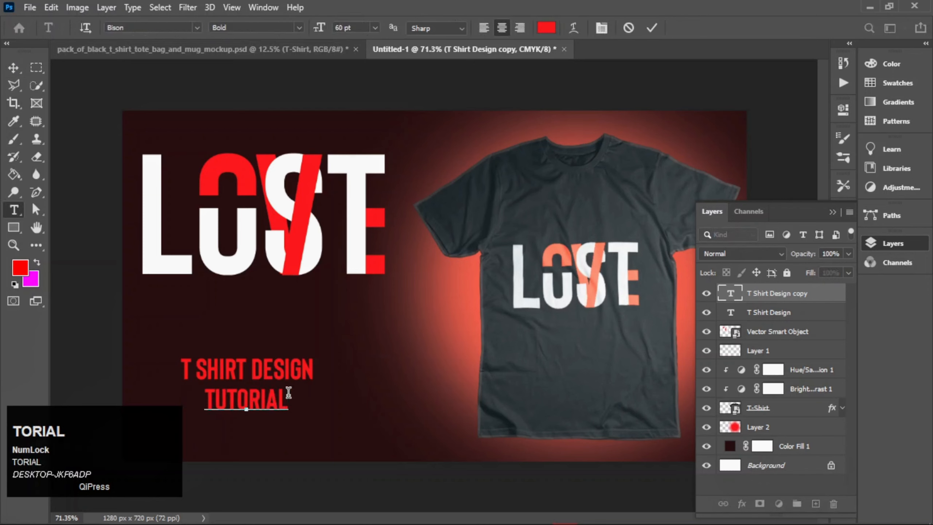
pyautogui.click(14, 69)
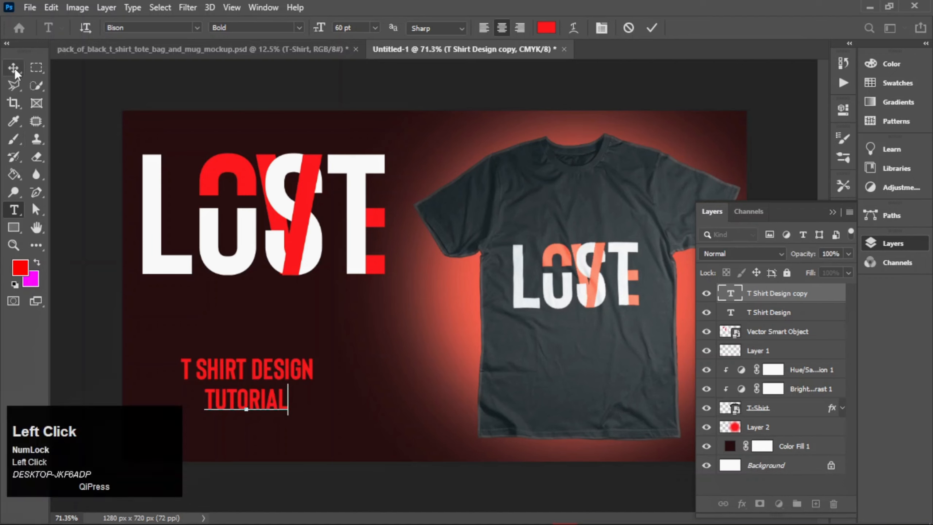
# Change the font of the "T Shirt Design" caption line to Catamaran Regular.
pyautogui.click(305, 369)
pyautogui.keyDown('ctrl'); pyautogui.click(303, 368); pyautogui.keyUp('ctrl')
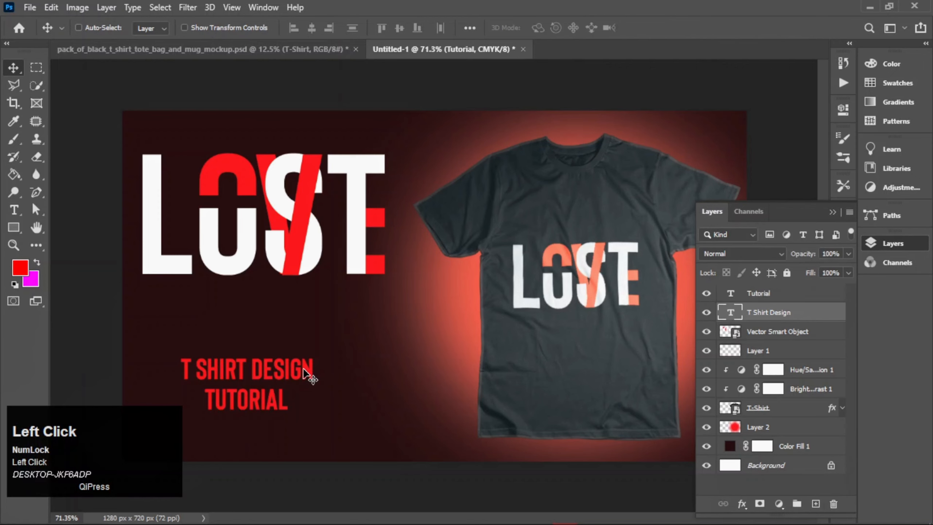
pyautogui.doubleClick(304, 369)
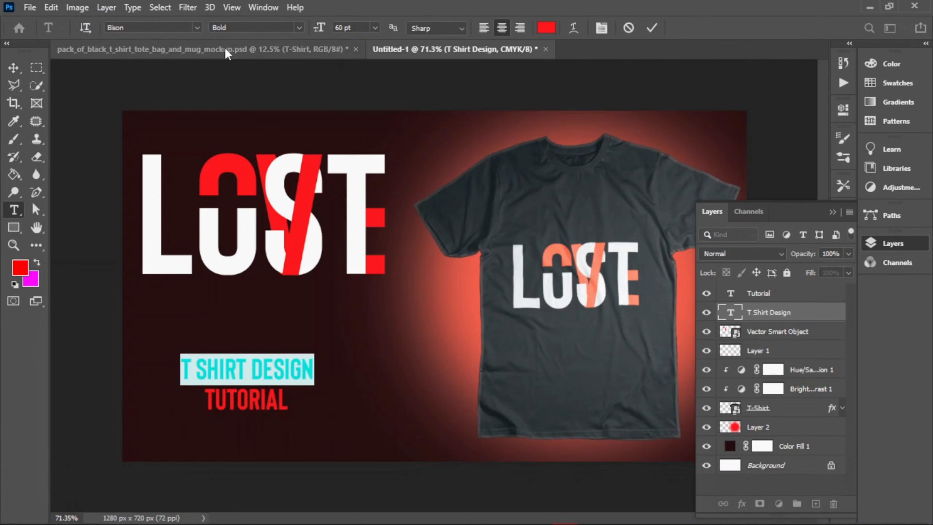
pyautogui.click(197, 28)
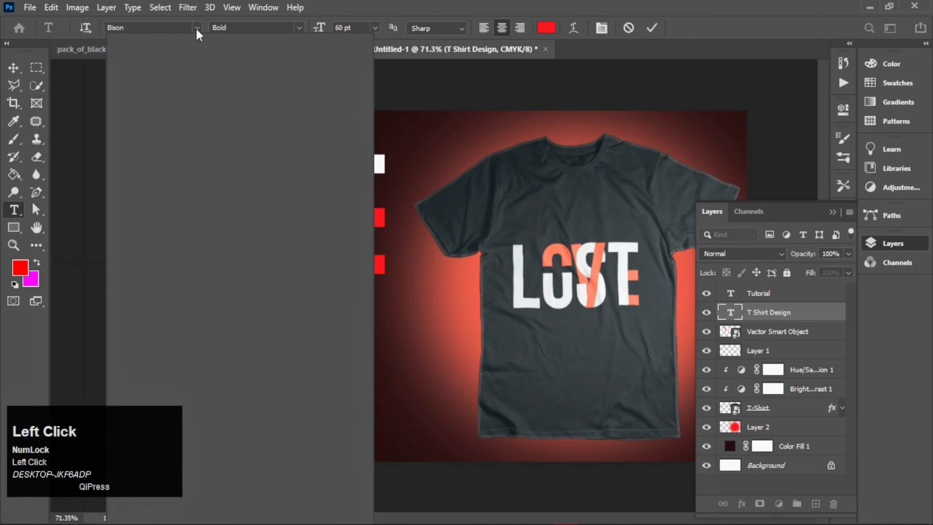
pyautogui.write('cat')
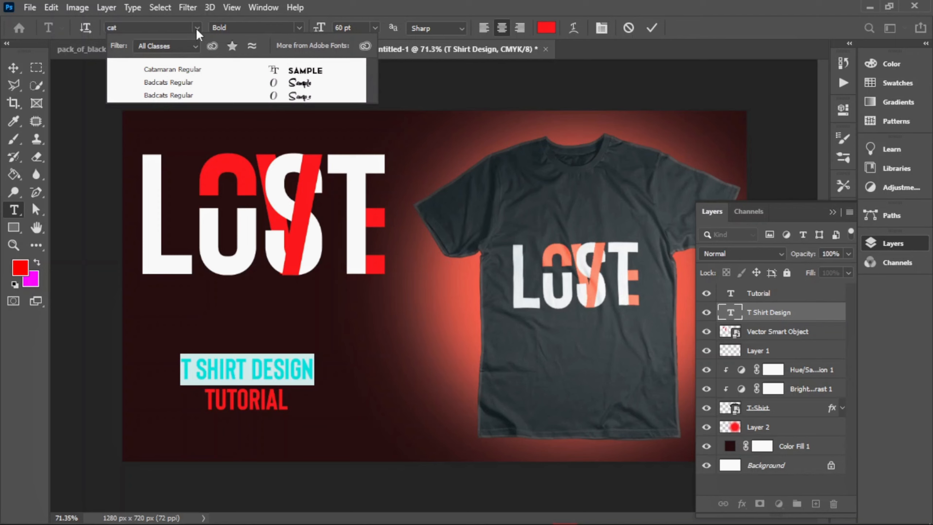
pyautogui.click(195, 71)
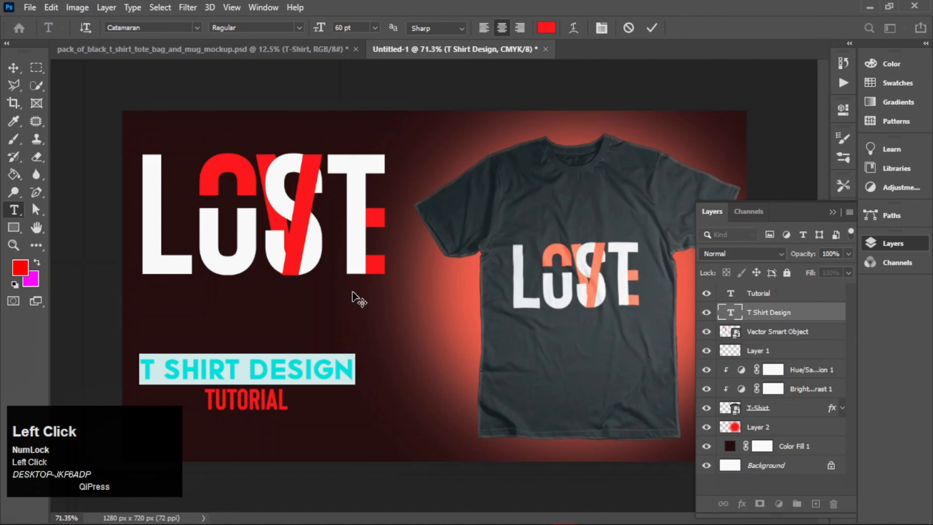
pyautogui.click(652, 28)
pyautogui.press('v')
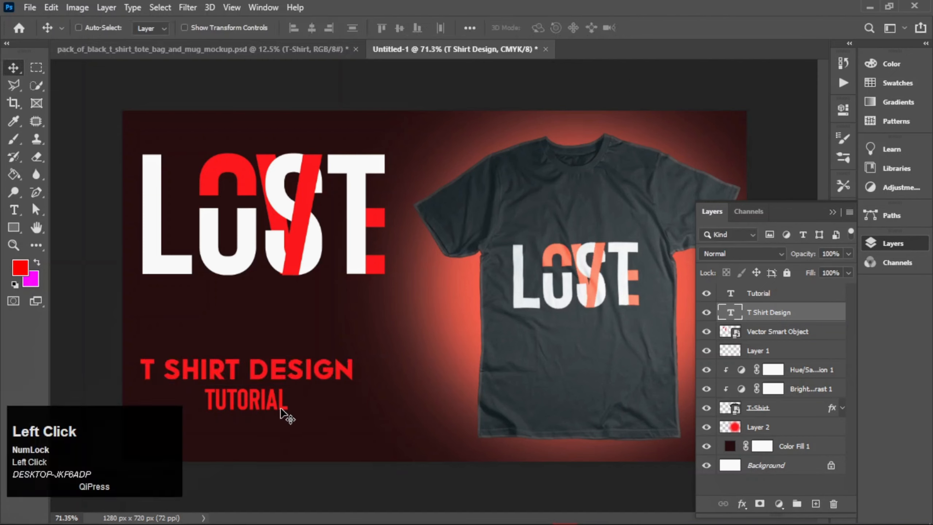
# Change the font of the "Tutorial" caption line to Catamaran Regular as well.
pyautogui.click(266, 407)
pyautogui.doubleClick(266, 400)
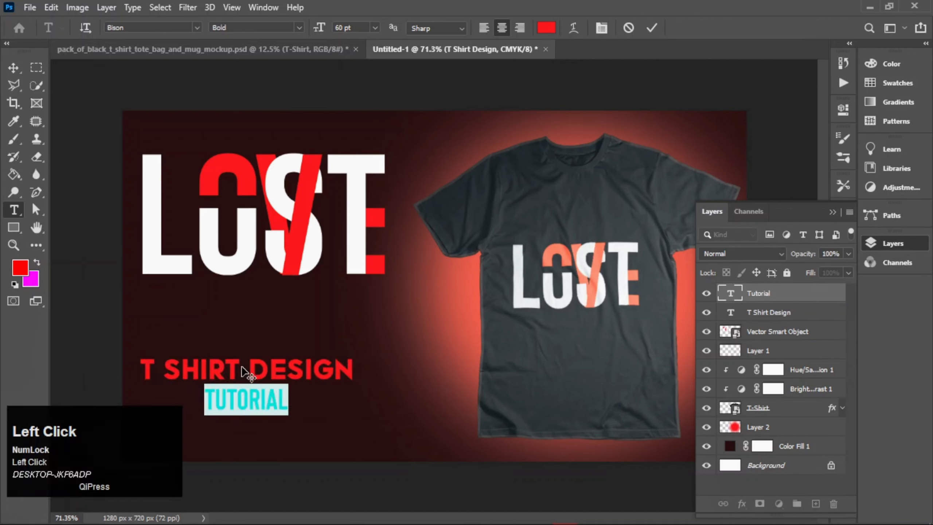
pyautogui.click(197, 26)
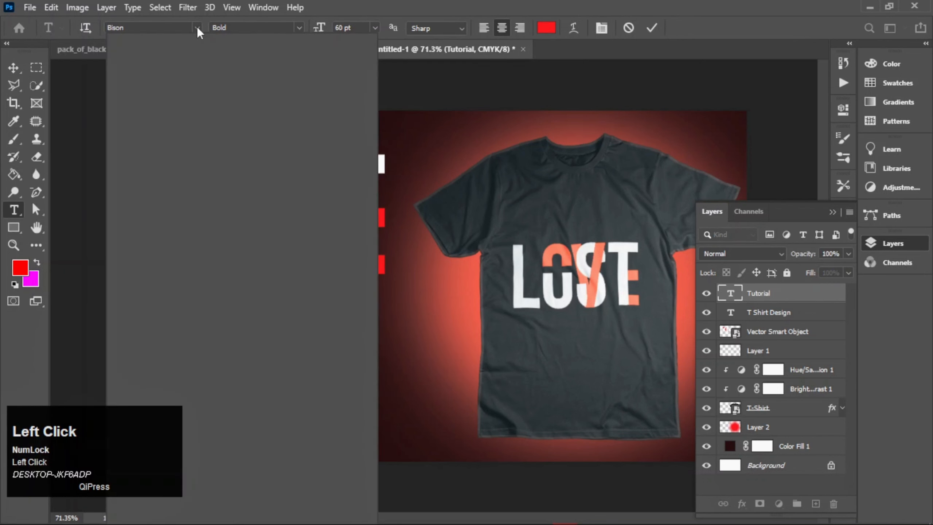
pyautogui.write('cat')
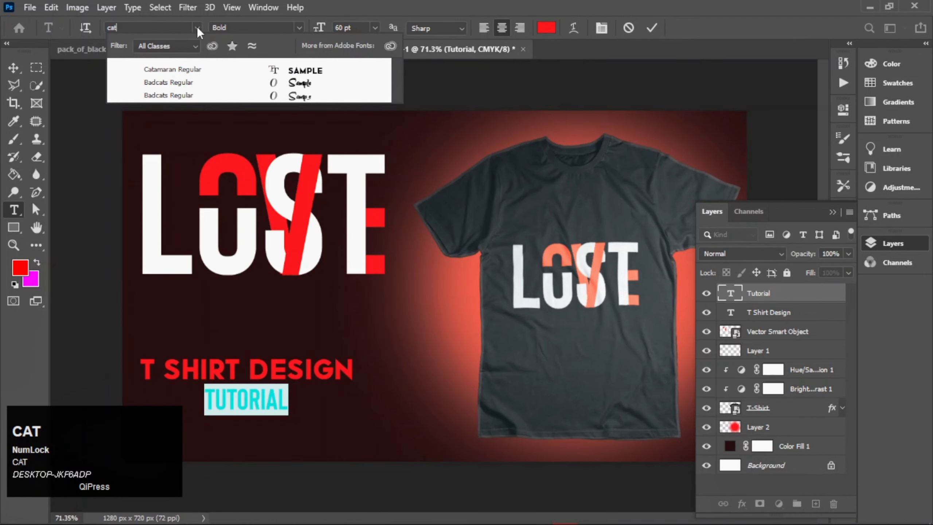
pyautogui.click(197, 70)
pyautogui.click(197, 70)
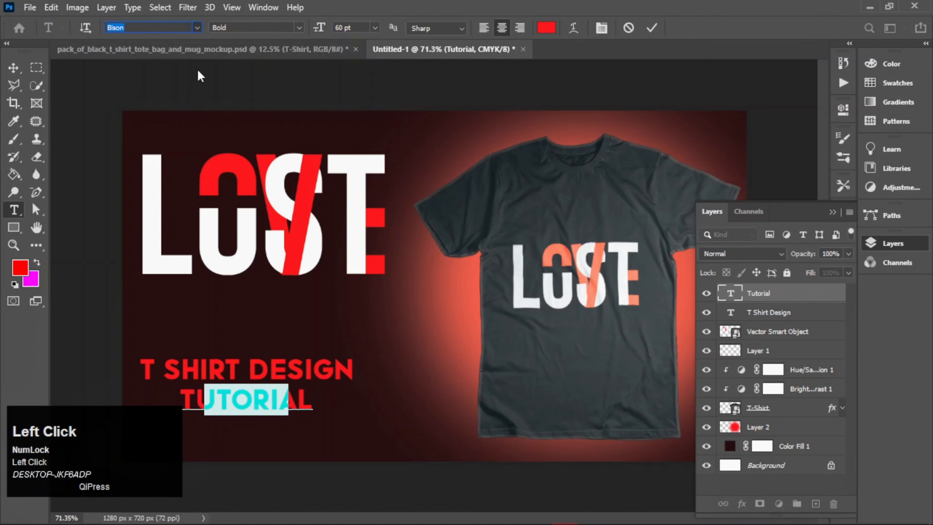
pyautogui.click(652, 32)
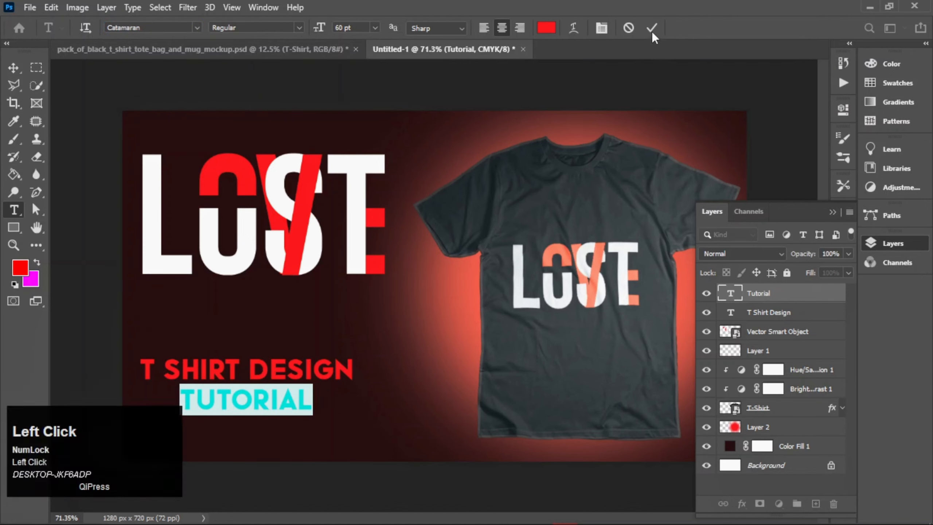
pyautogui.press('v')
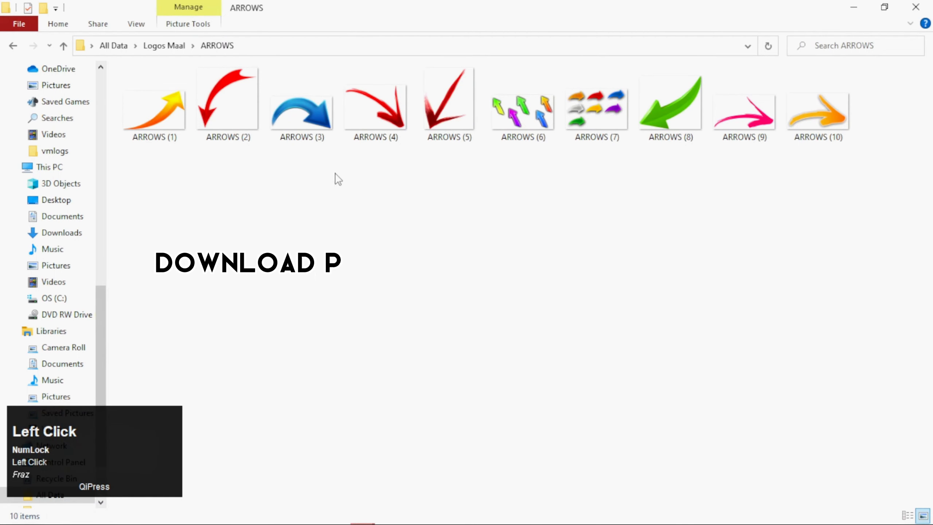
# Place the ARROWS (3) image, scale it to about 17.75% and position it above the artwork's final letter, pointing toward the shirt.
pyautogui.moveTo(314, 114); pyautogui.dragTo(440, 253)
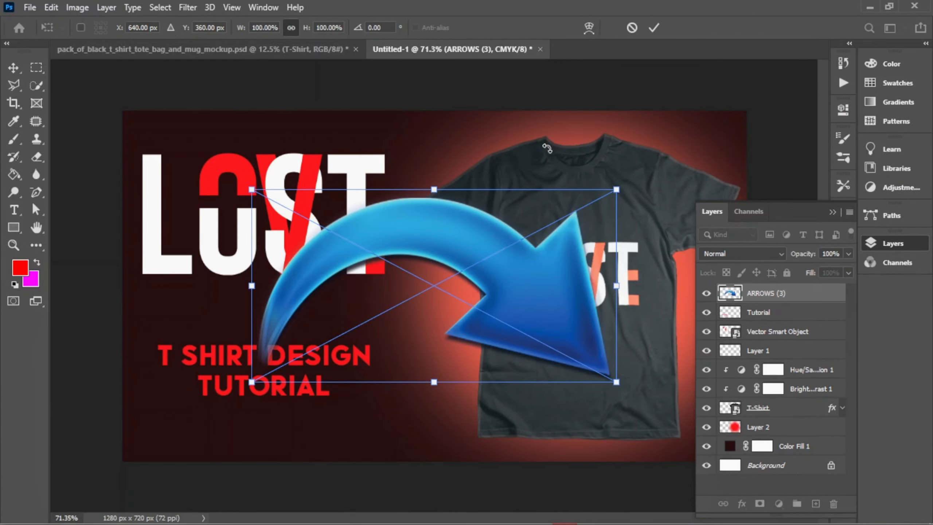
pyautogui.click(618, 190)
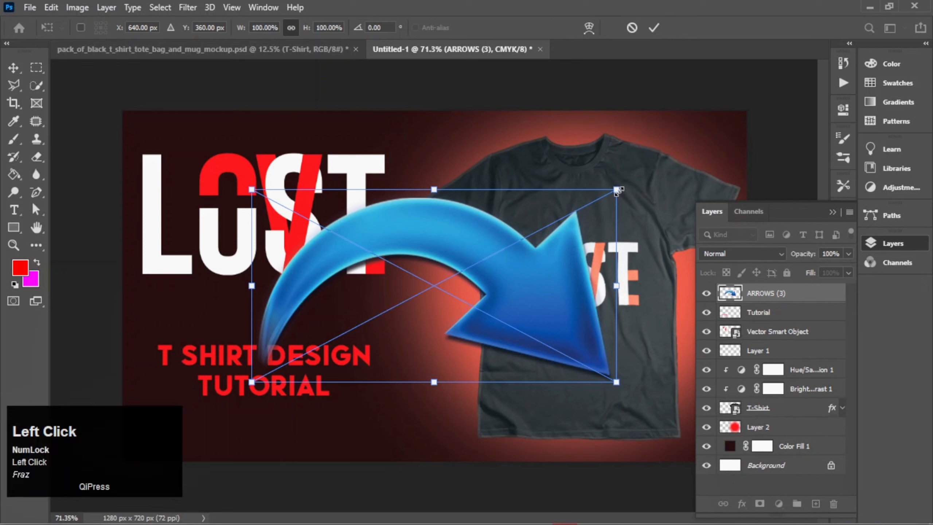
pyautogui.moveTo(617, 190); pyautogui.dragTo(460, 255)
pyautogui.moveTo(426, 293); pyautogui.dragTo(403, 132)
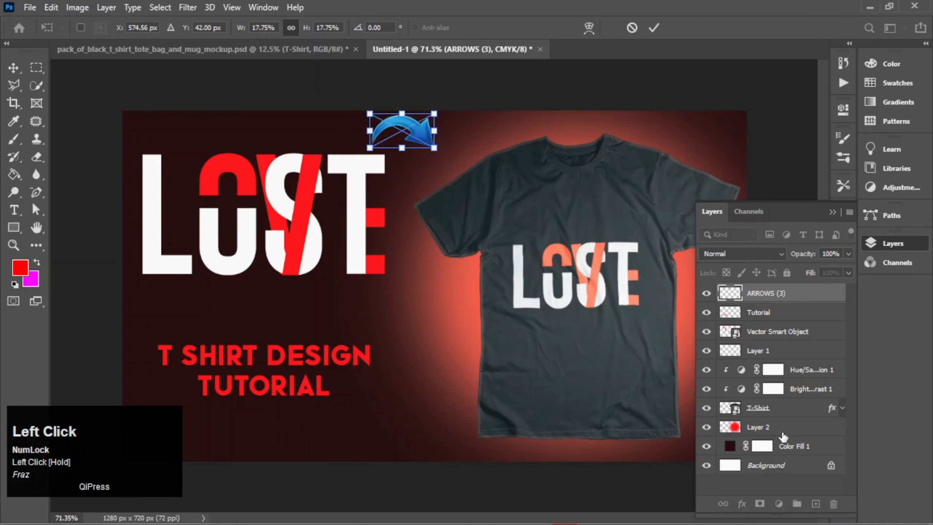
# Move the LOST/LOVE artwork slightly down toward the caption and shift the arrow down to stay just above it.
pyautogui.click(787, 333)
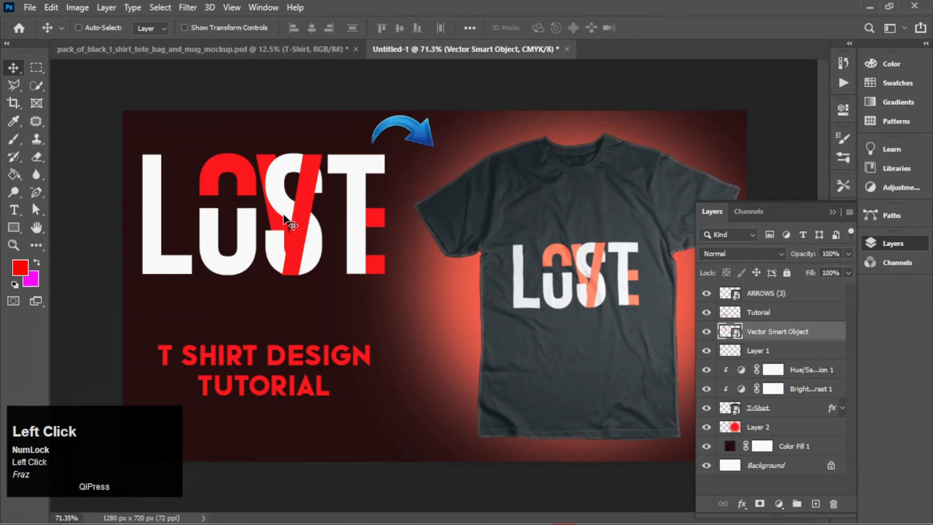
pyautogui.moveTo(284, 216); pyautogui.dragTo(288, 240)
pyautogui.moveTo(408, 132); pyautogui.dragTo(411, 154)
pyautogui.click(795, 296)
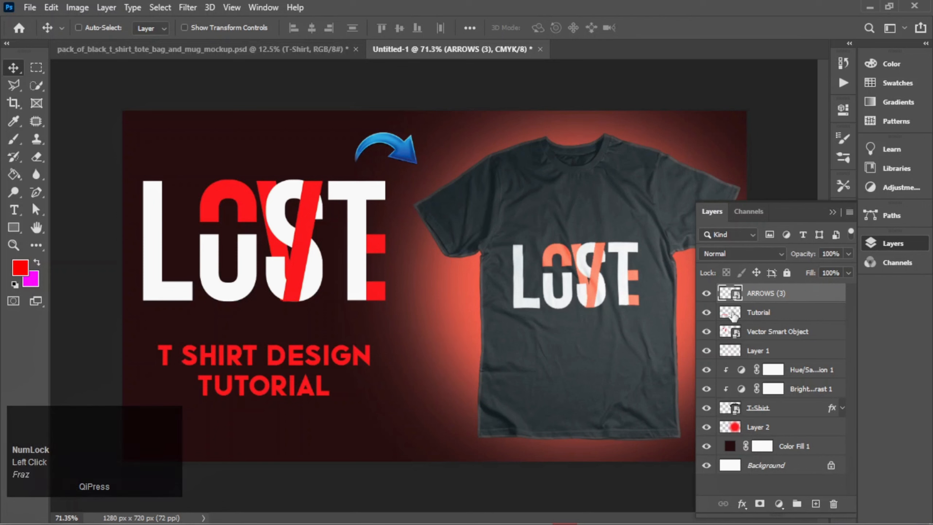
# Apply a red Color Overlay with Normal blend mode to the ARROWS (3) layer and collapse its effects list.
pyautogui.doubleClick(822, 295)
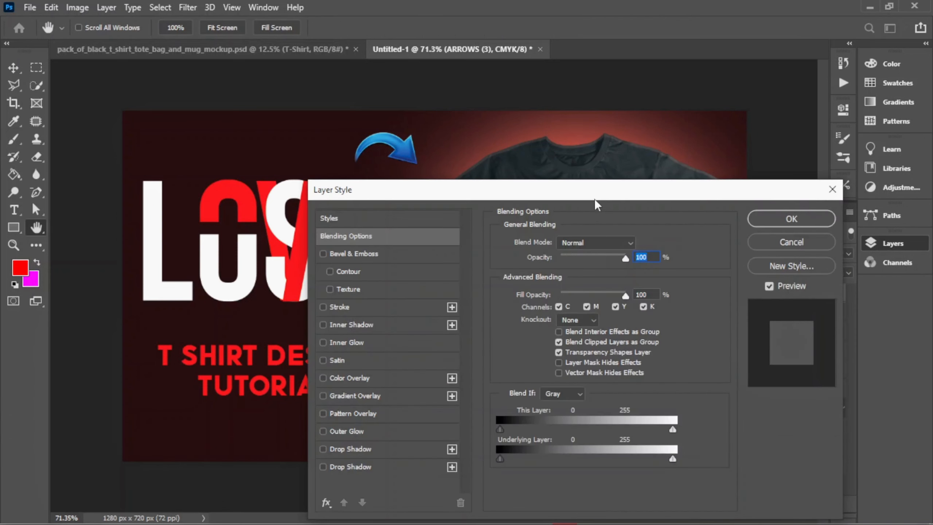
pyautogui.moveTo(593, 187); pyautogui.dragTo(634, 213)
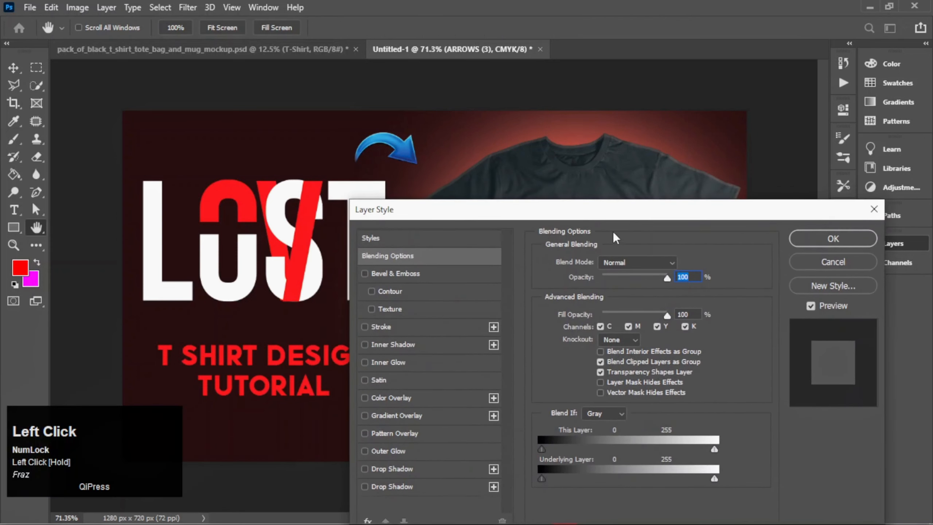
pyautogui.click(391, 398)
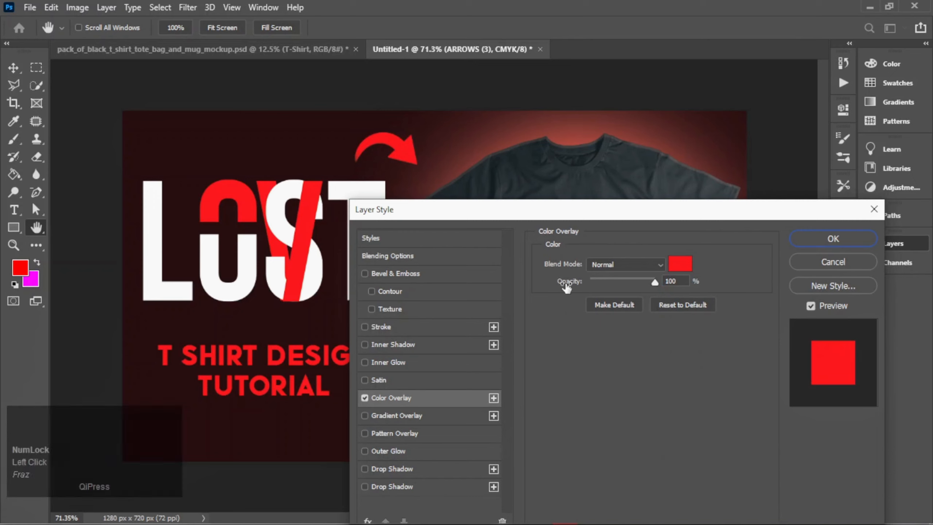
pyautogui.click(659, 265)
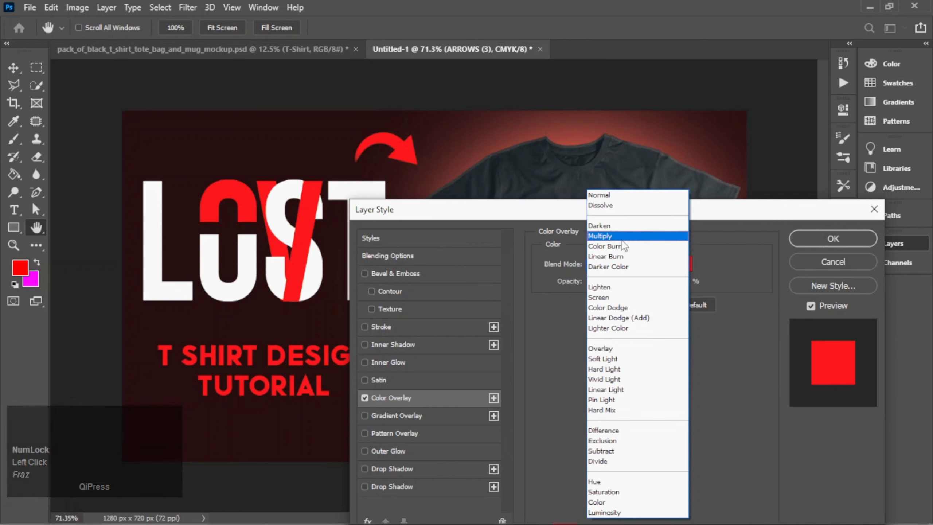
pyautogui.click(617, 195)
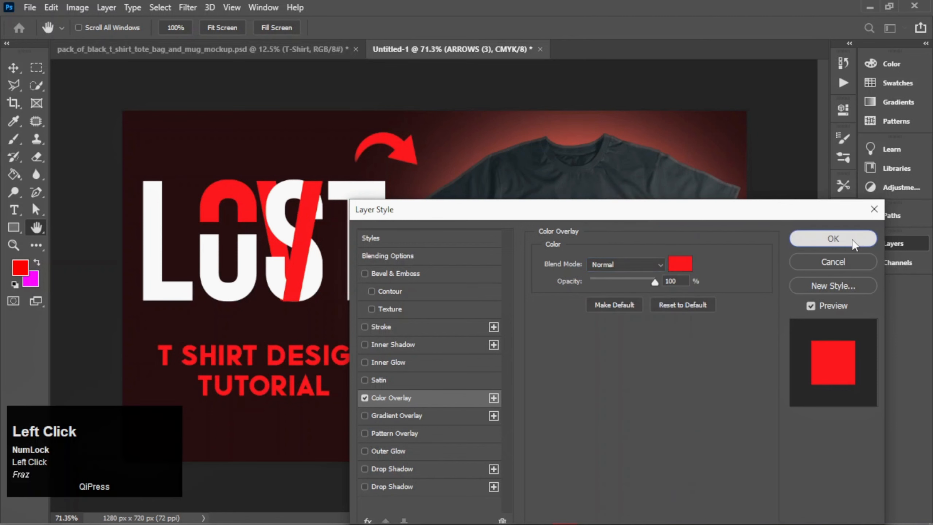
pyautogui.click(832, 238)
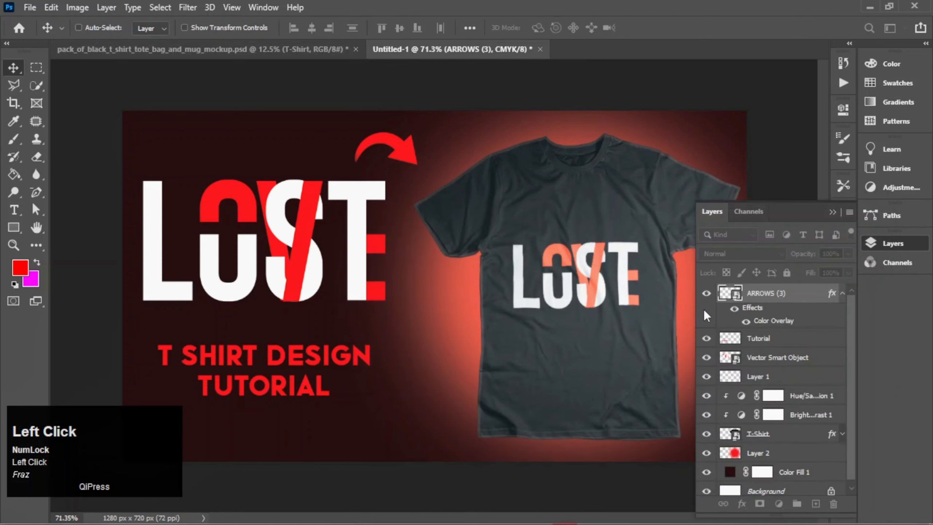
pyautogui.click(842, 293)
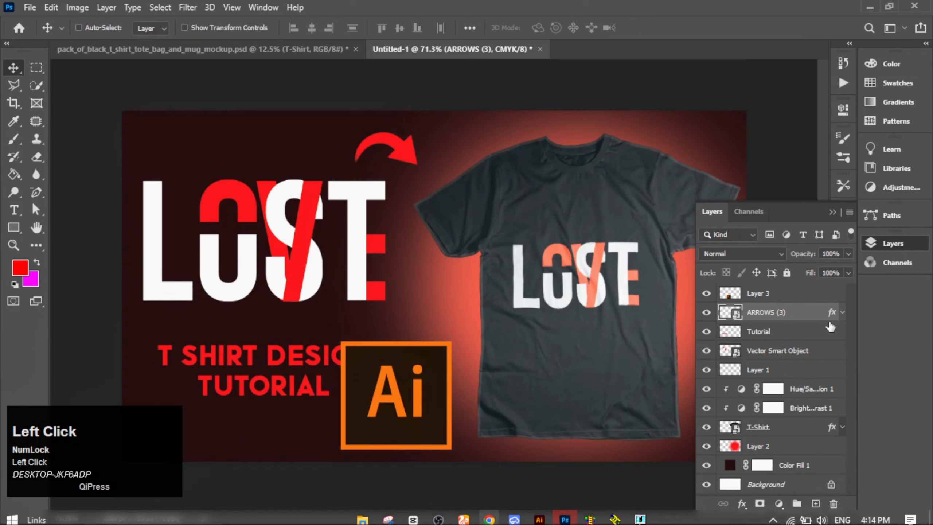
# Scale the Ai logo on Layer 3 down to about 34% and place it centred beneath the "Tutorial" line.
pyautogui.click(748, 294)
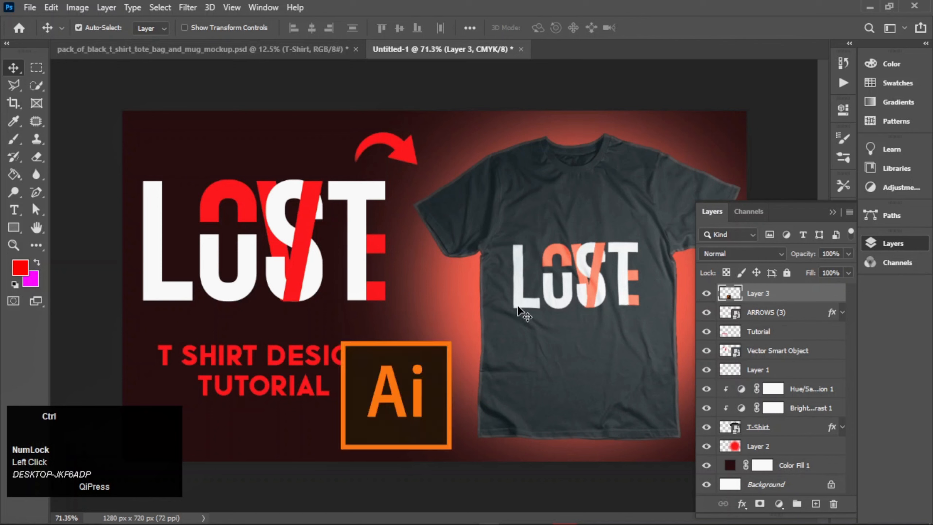
pyautogui.hotkey('ctrl', 't')
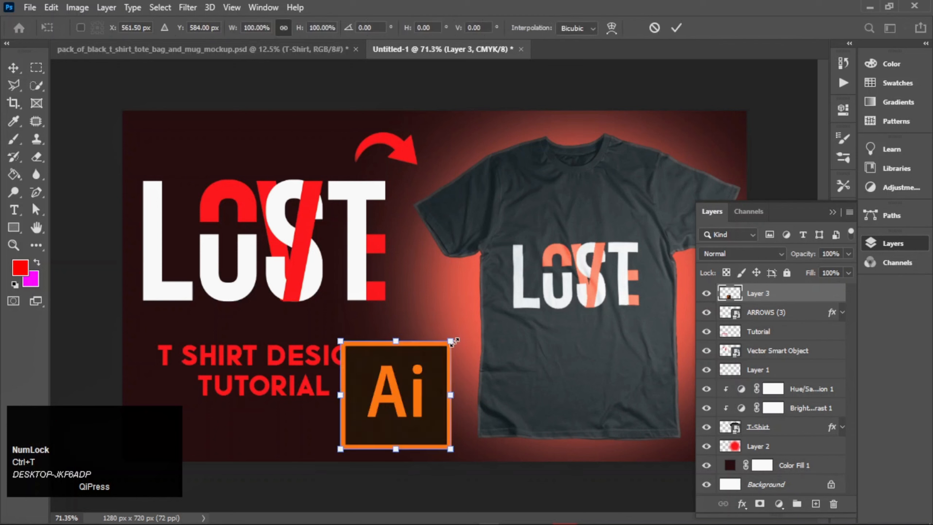
pyautogui.moveTo(452, 341); pyautogui.dragTo(266, 427)
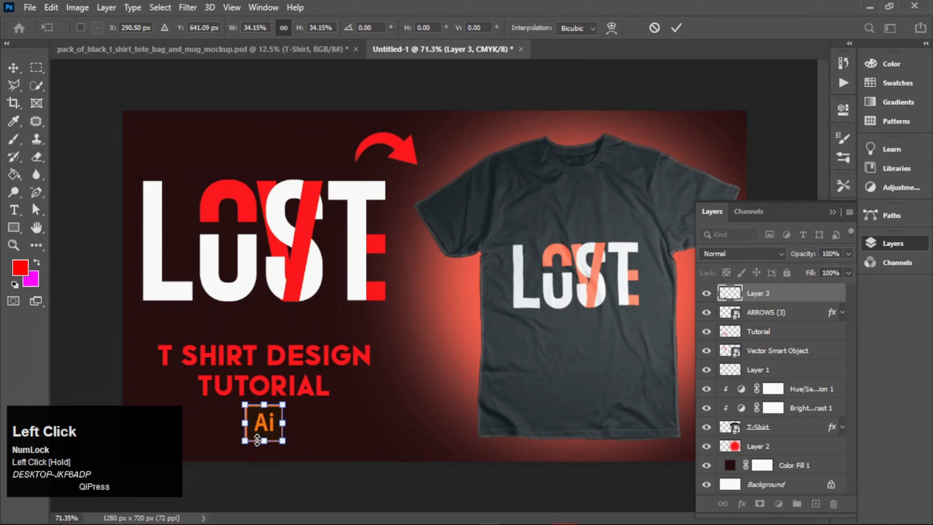
pyautogui.click(302, 407)
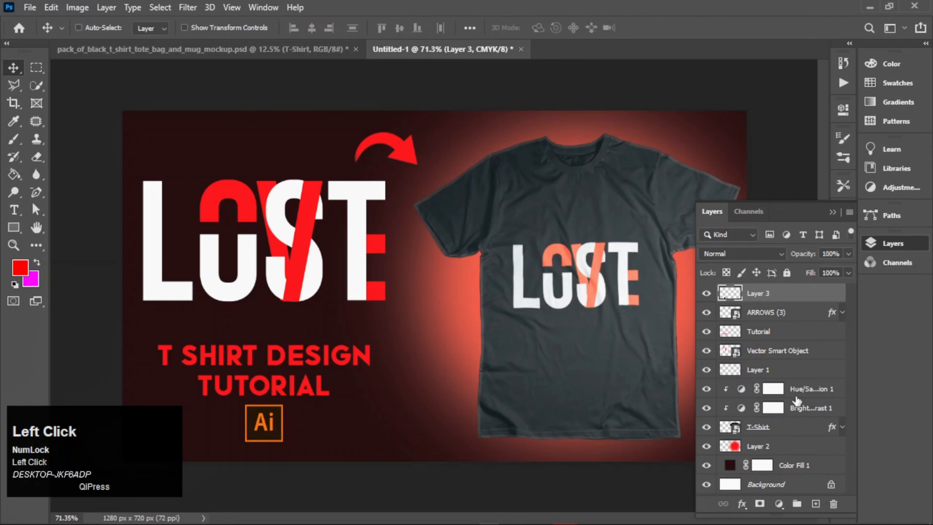
# Add a new layer above Layer 3 and paint a soft white dab over the Ai logo with a 109 px brush.
pyautogui.click(815, 503)
pyautogui.press('b')
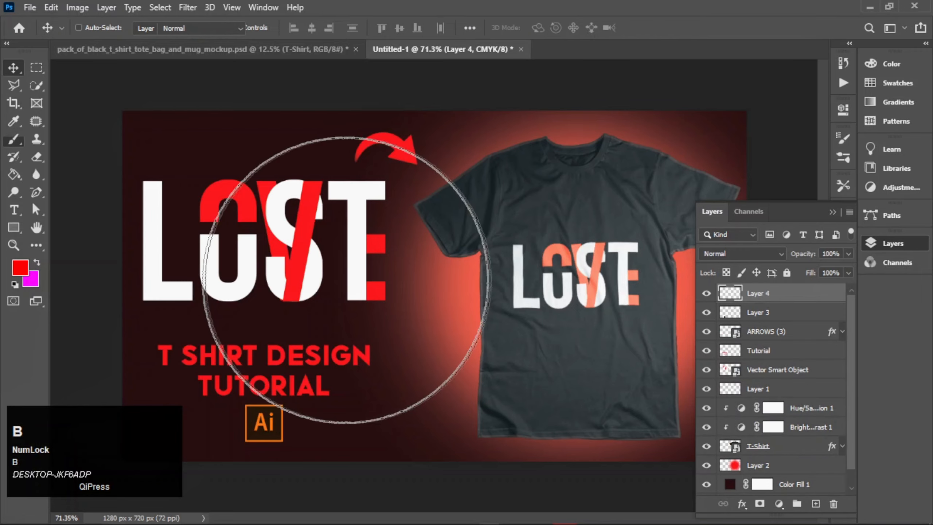
pyautogui.click(17, 268)
pyautogui.click(551, 128)
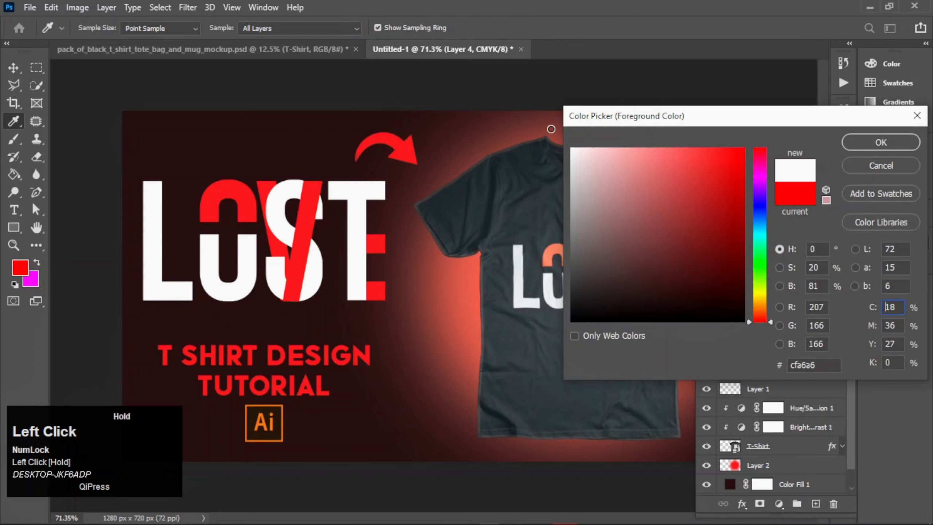
pyautogui.click(880, 143)
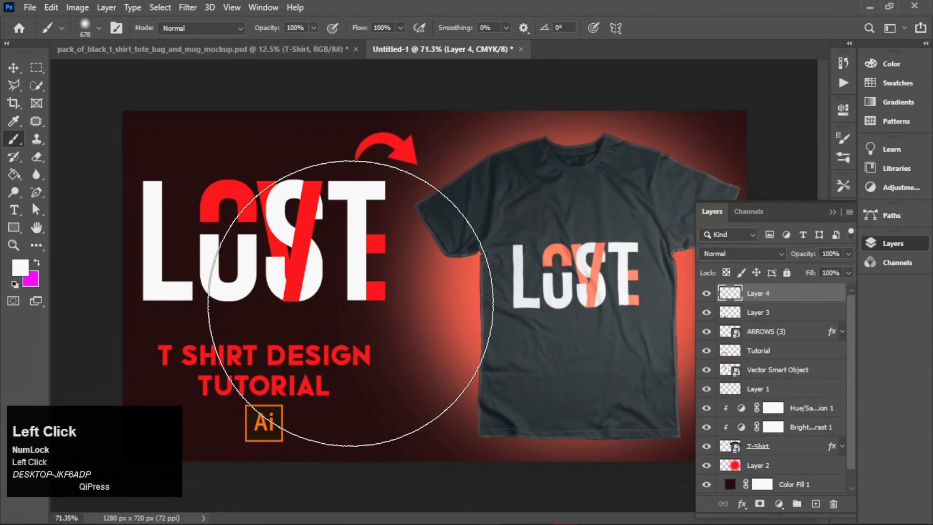
pyautogui.moveTo(366, 274)
pyautogui.mouseDown()
pyautogui.moveTo(307, 335)
pyautogui.moveTo(253, 363)
pyautogui.moveTo(145, 352)
pyautogui.mouseUp()
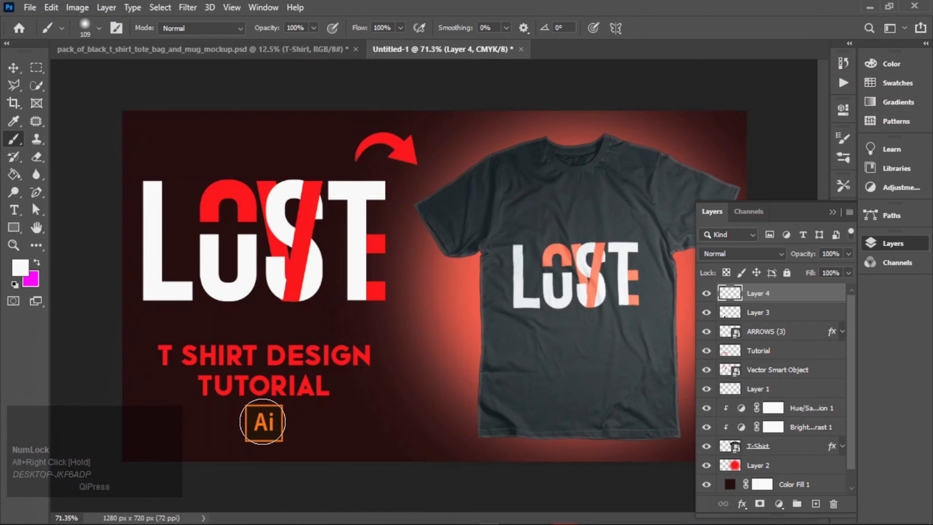
pyautogui.click(263, 422)
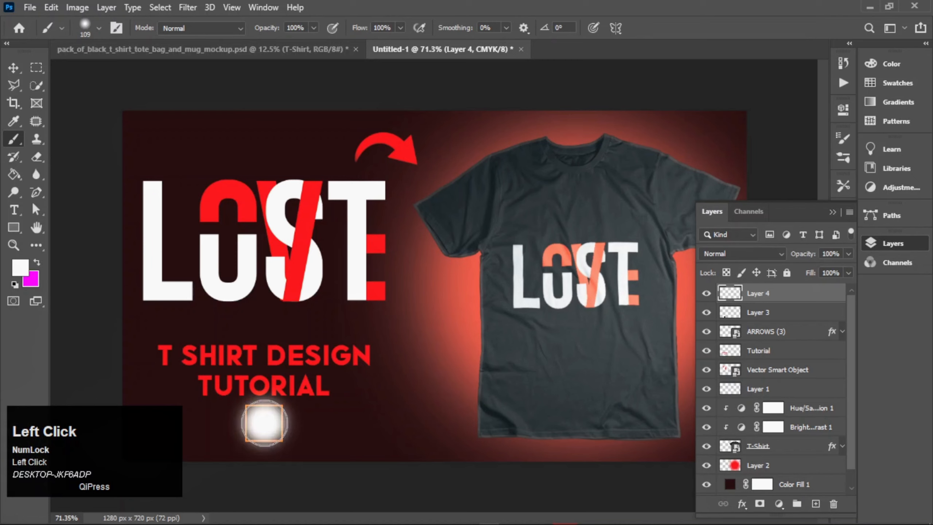
# Place Layer 4 beneath Layer 3 and intensify the white glow behind the Ai logo with further dabs and Linear Dodge (Add) blending.
pyautogui.moveTo(810, 299); pyautogui.dragTo(811, 324)
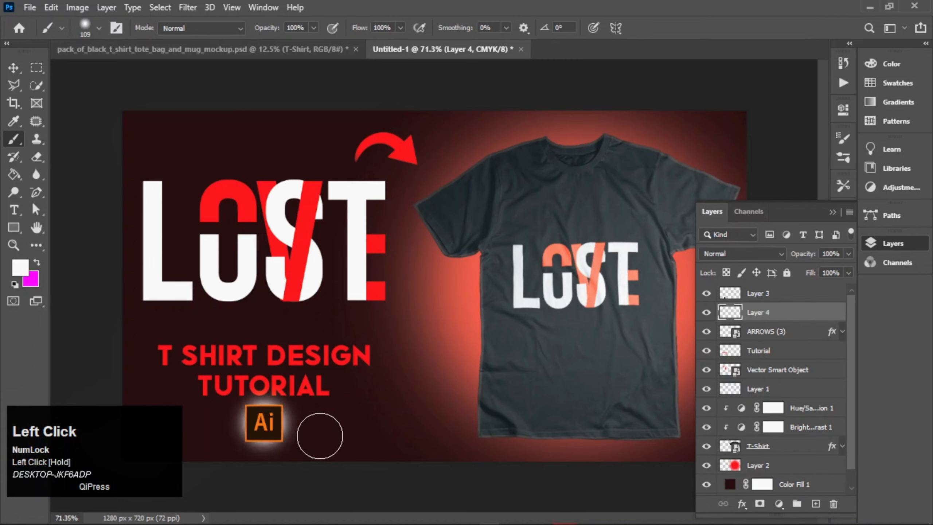
pyautogui.click(267, 422)
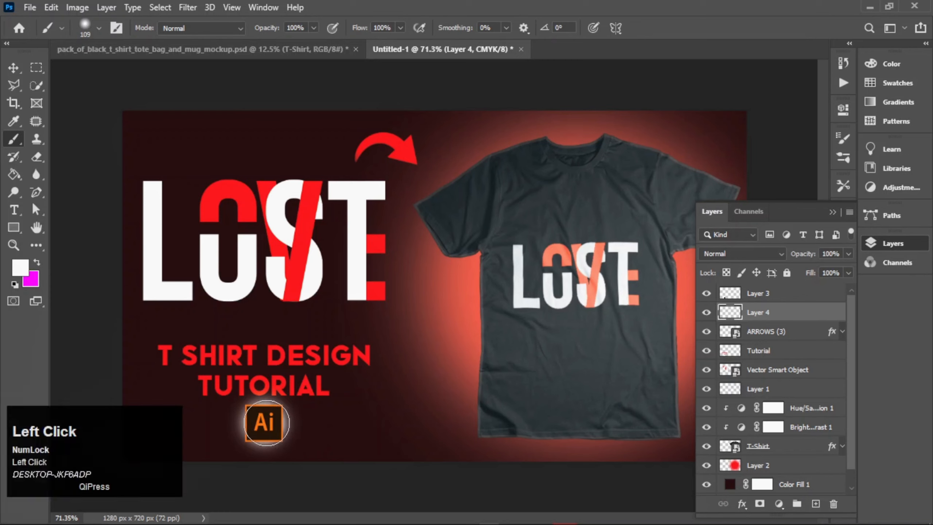
pyautogui.click(264, 422)
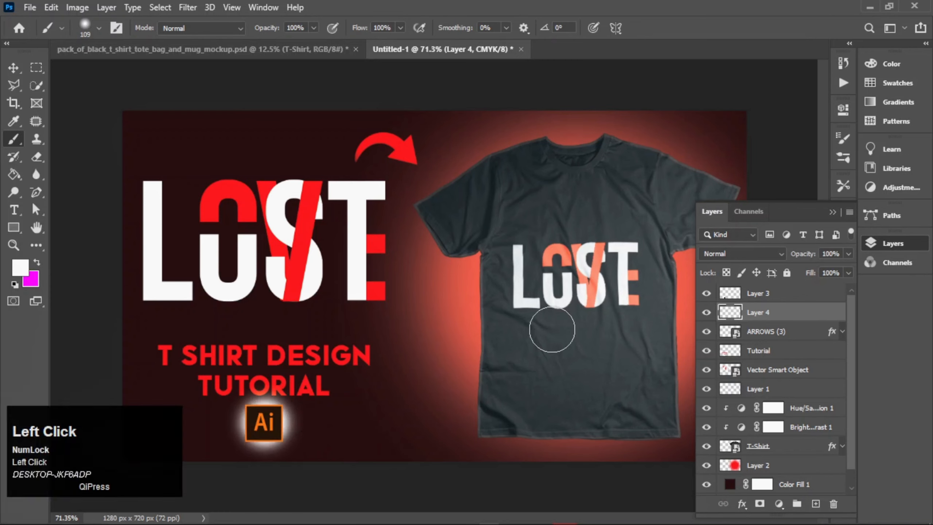
pyautogui.click(781, 254)
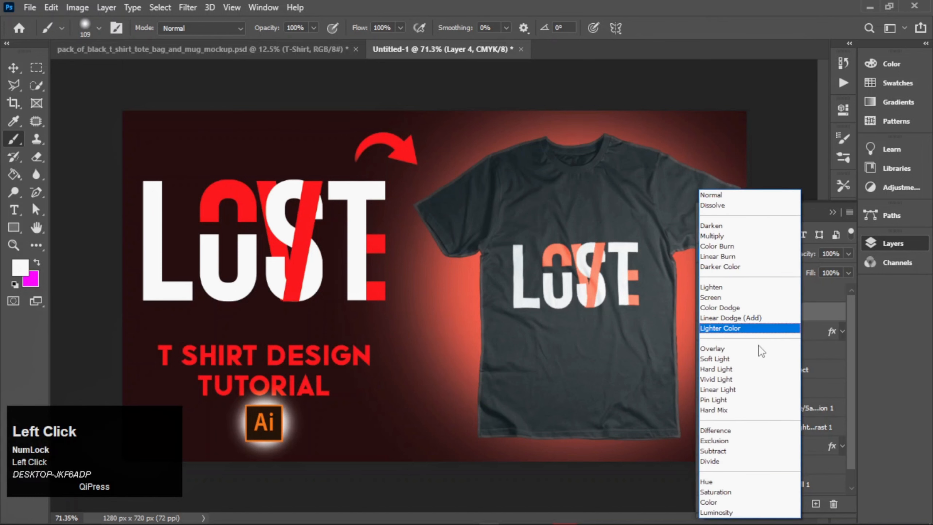
pyautogui.click(760, 318)
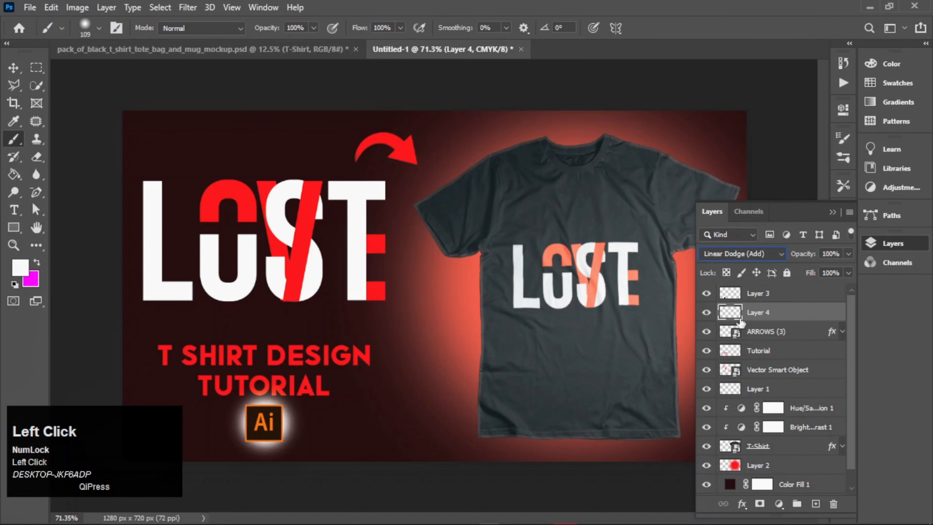
# Enable an Inner Glow effect on the Ai logo's Layer 3 and set its colour to white (ffffff).
pyautogui.click(771, 300)
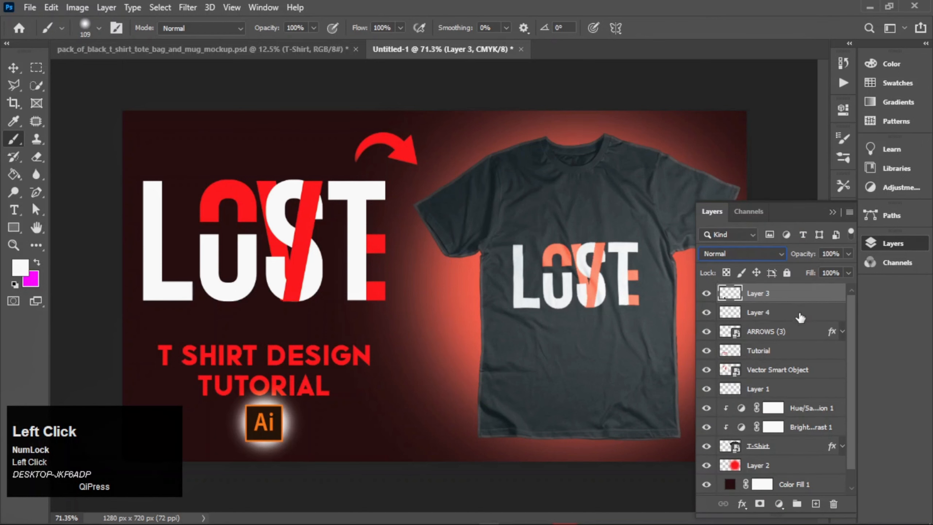
pyautogui.doubleClick(800, 284)
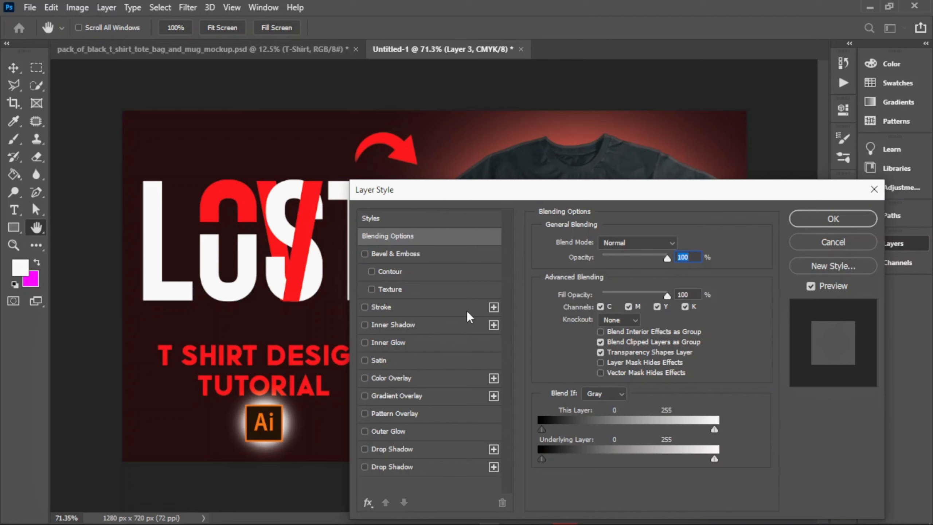
pyautogui.click(391, 343)
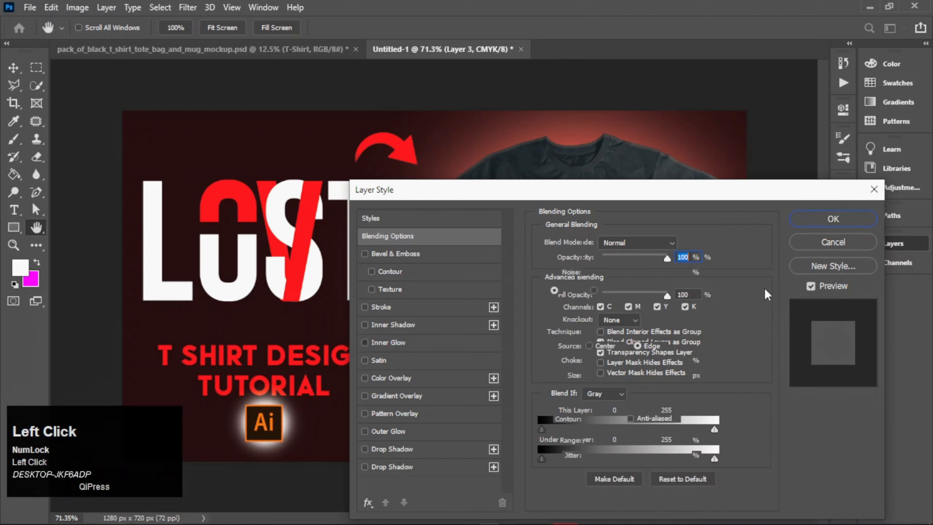
pyautogui.click(572, 291)
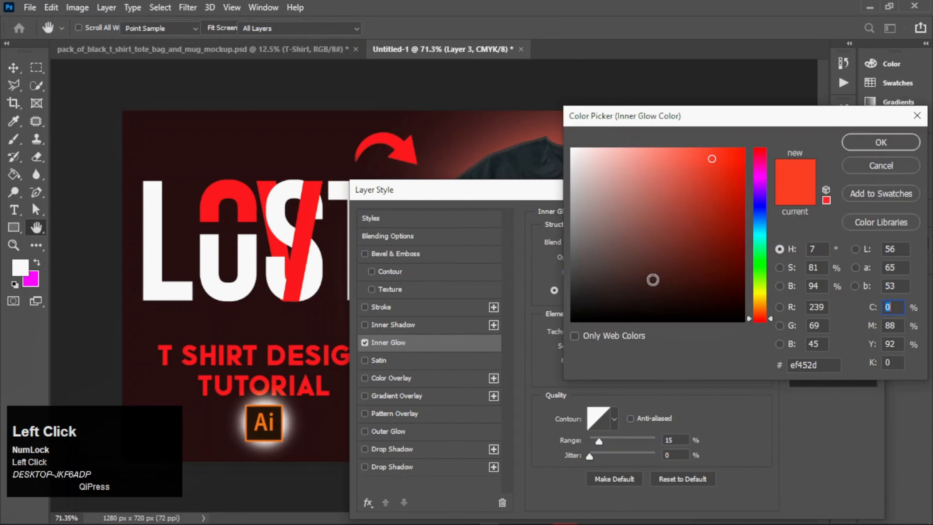
pyautogui.moveTo(651, 222); pyautogui.dragTo(572, 149)
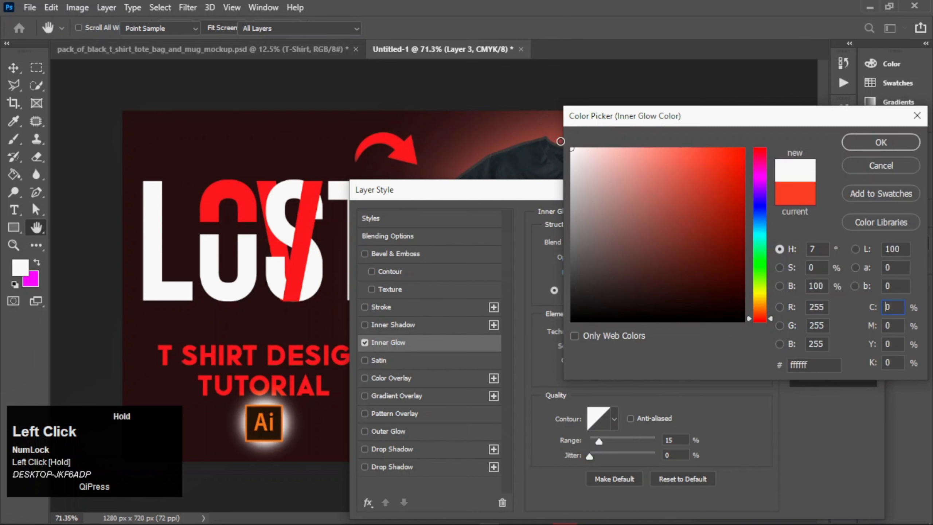
pyautogui.click(872, 141)
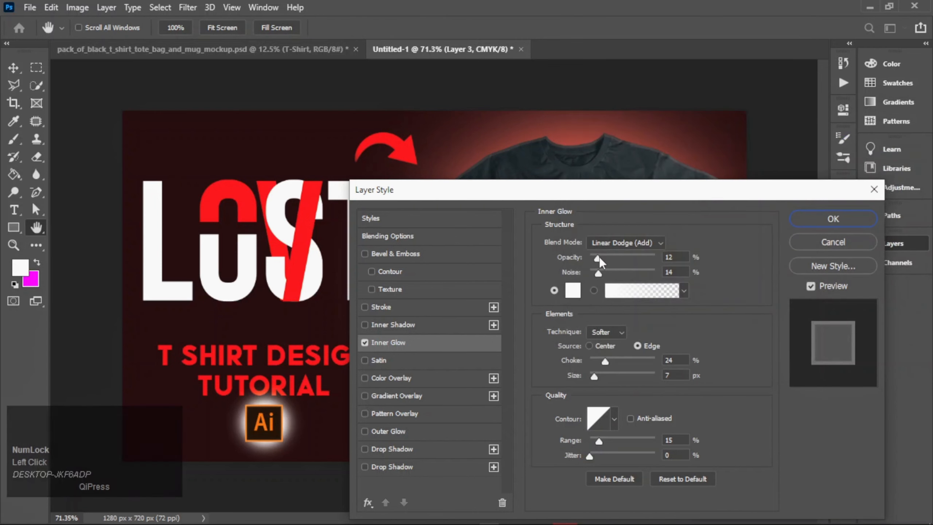
# Set the logo's Inner Glow to 22% opacity, 31% choke and 8 px size, and apply the layer style.
pyautogui.moveTo(600, 257); pyautogui.dragTo(605, 259)
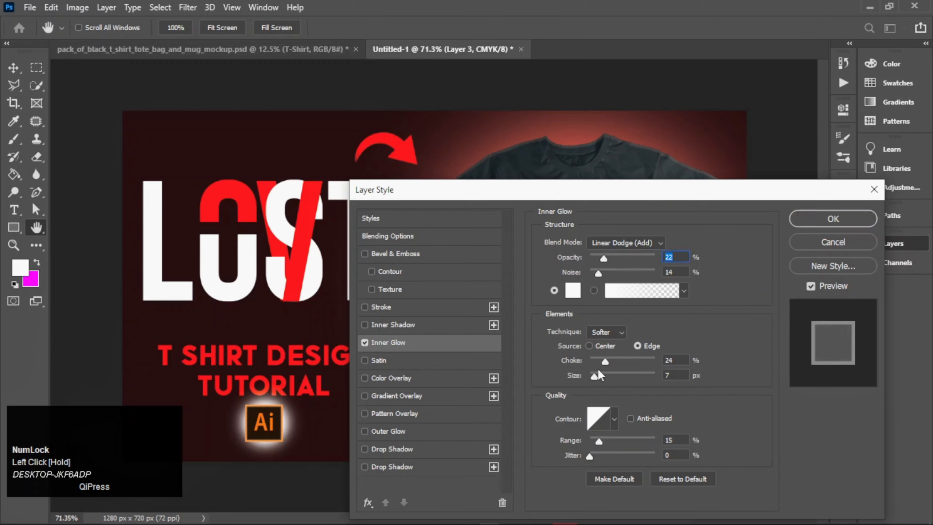
pyautogui.moveTo(604, 361); pyautogui.dragTo(607, 359)
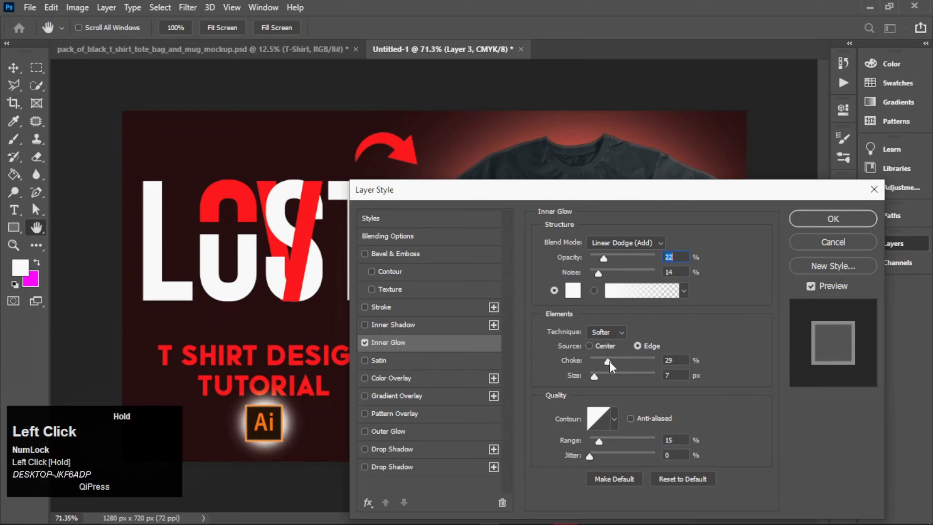
pyautogui.moveTo(610, 362); pyautogui.dragTo(596, 376)
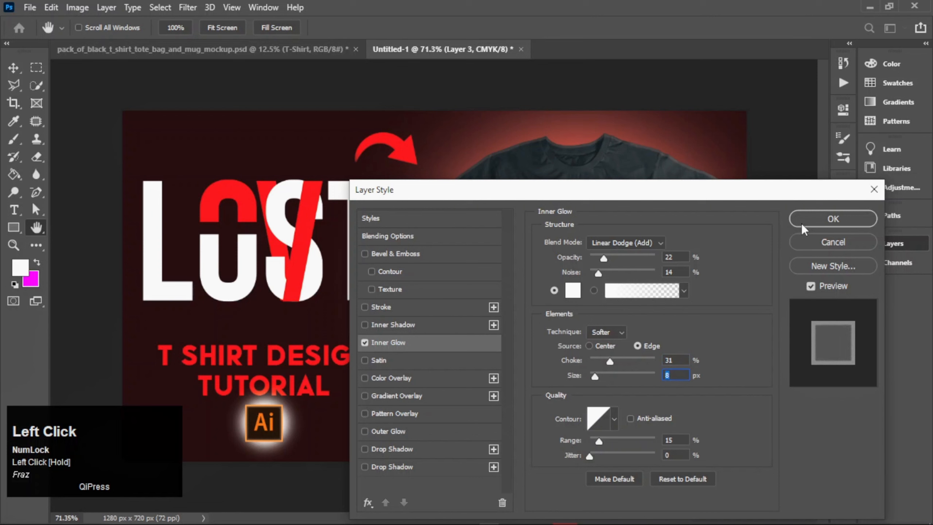
pyautogui.click(822, 219)
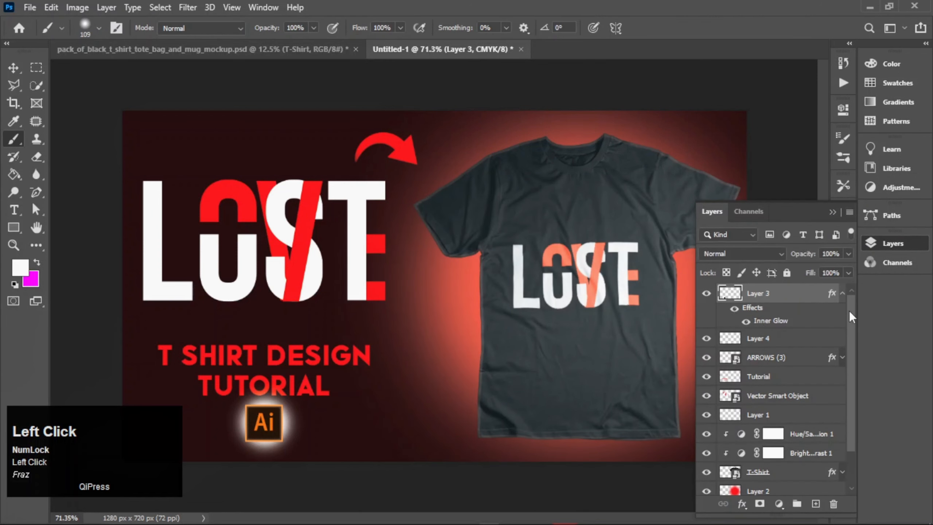
# Move the "T Shirt Design Tutorial" caption on the Tutorial layer slightly up to leave a gap above the Ai logo.
pyautogui.moveTo(850, 311)
pyautogui.mouseDown()
pyautogui.moveTo(847, 374)
pyautogui.moveTo(845, 302)
pyautogui.moveTo(853, 326)
pyautogui.moveTo(851, 315)
pyautogui.mouseUp()
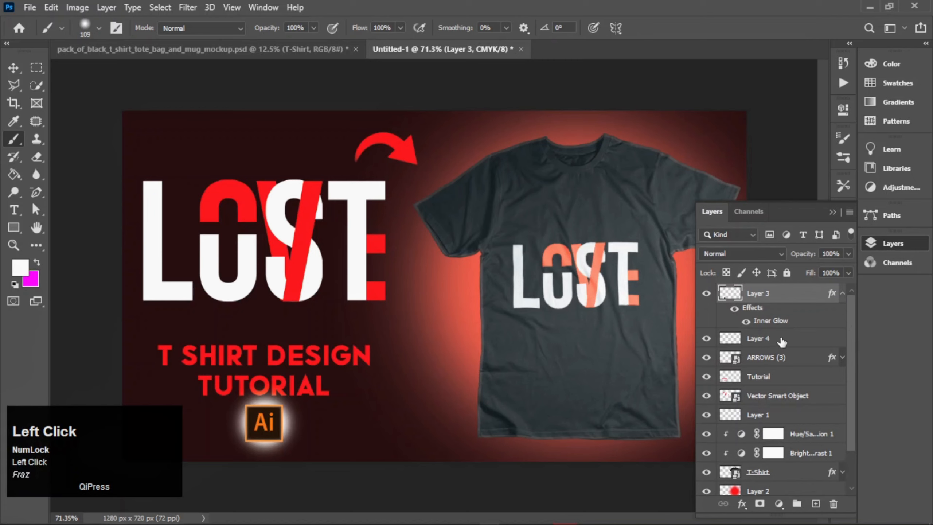
pyautogui.click(705, 376)
pyautogui.click(705, 376)
pyautogui.click(13, 67)
pyautogui.moveTo(273, 364)
pyautogui.mouseDown()
pyautogui.moveTo(284, 362)
pyautogui.moveTo(284, 370)
pyautogui.mouseUp()
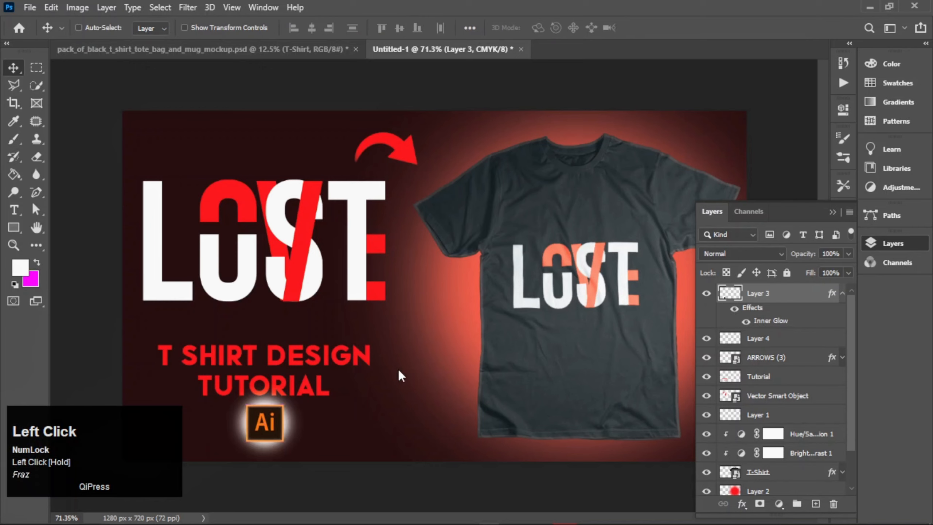
pyautogui.hotkey('ctrl', 'z')
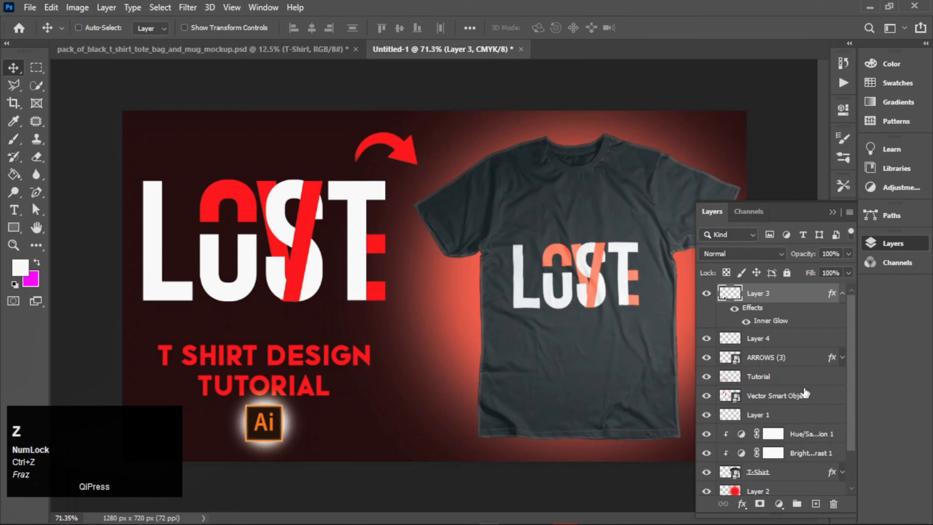
pyautogui.click(804, 393)
pyautogui.keyDown('ctrl'); pyautogui.click(365, 352); pyautogui.keyUp('ctrl')
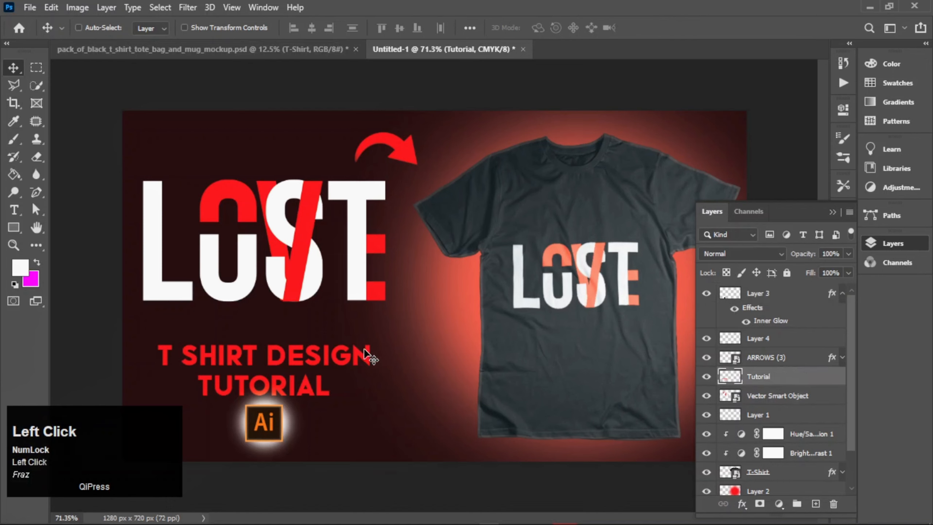
pyautogui.moveTo(315, 359)
pyautogui.mouseDown()
pyautogui.moveTo(333, 351)
pyautogui.moveTo(320, 348)
pyautogui.mouseUp()
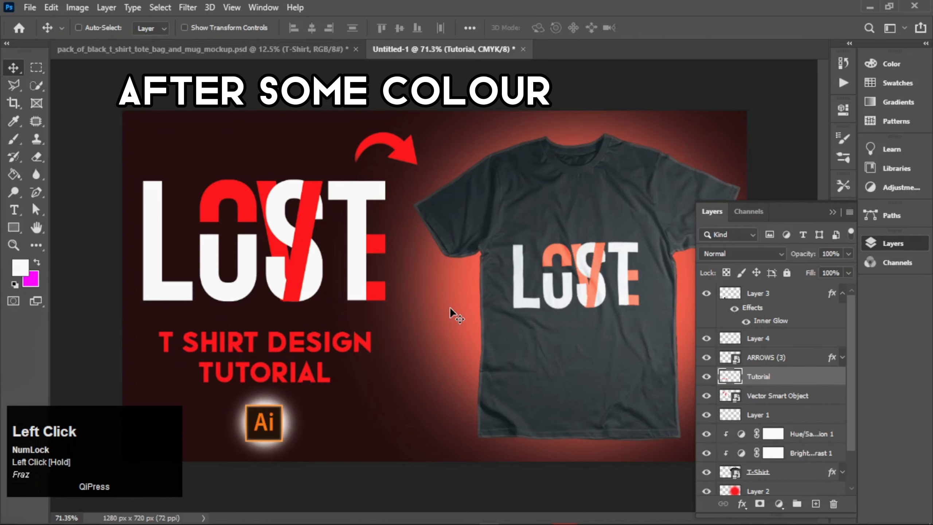